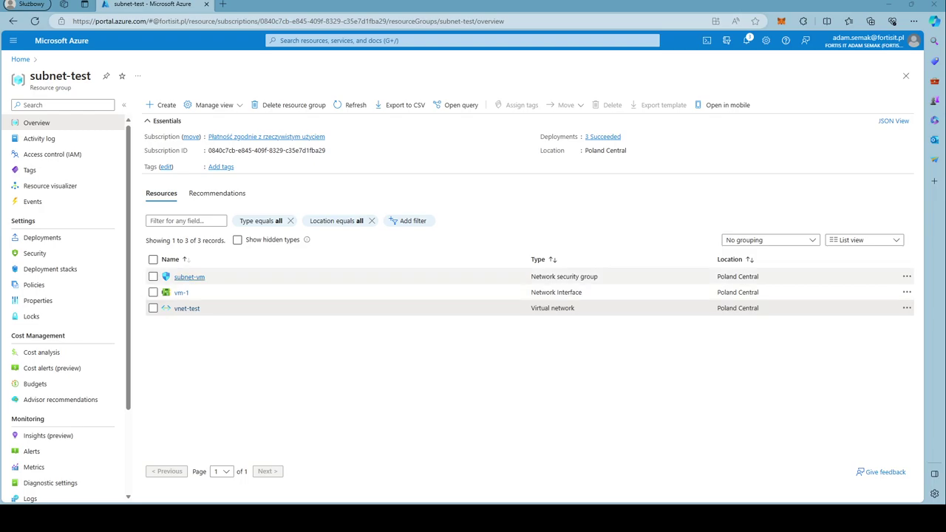
- Search the Marketplace for 'virtual machine' and open the Microsoft Virtual machine offering
{"action": "left_click", "coordinate": [169, 108]}
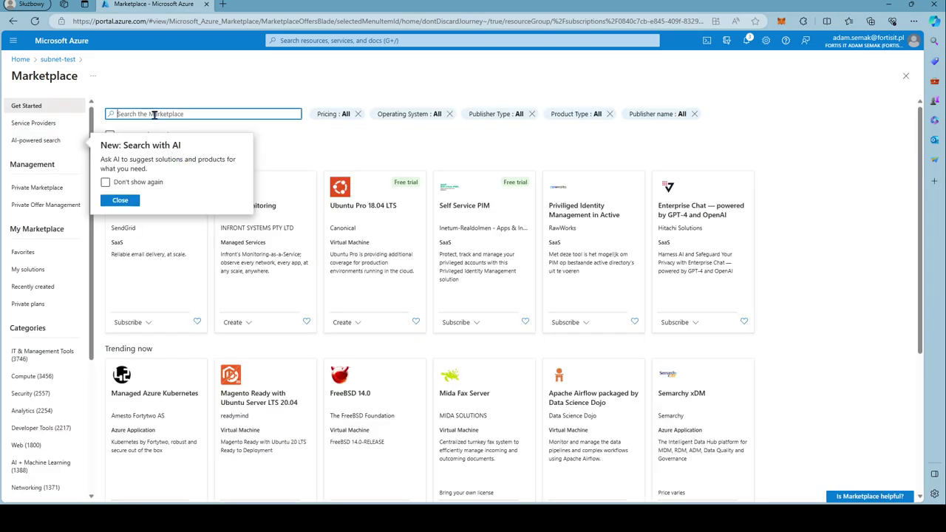
{"action": "left_click", "coordinate": [154, 114]}
{"action": "type", "text": "vm"}
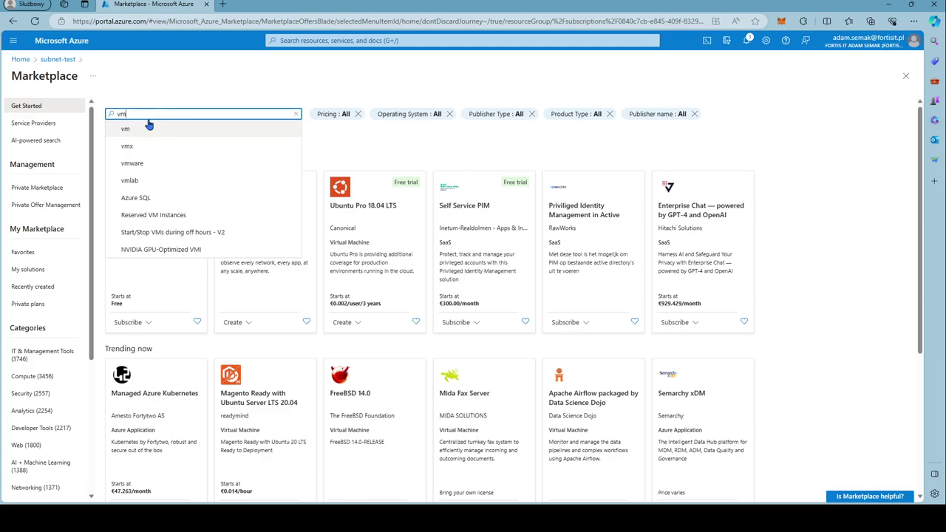
{"action": "key", "text": "BackSpace"}
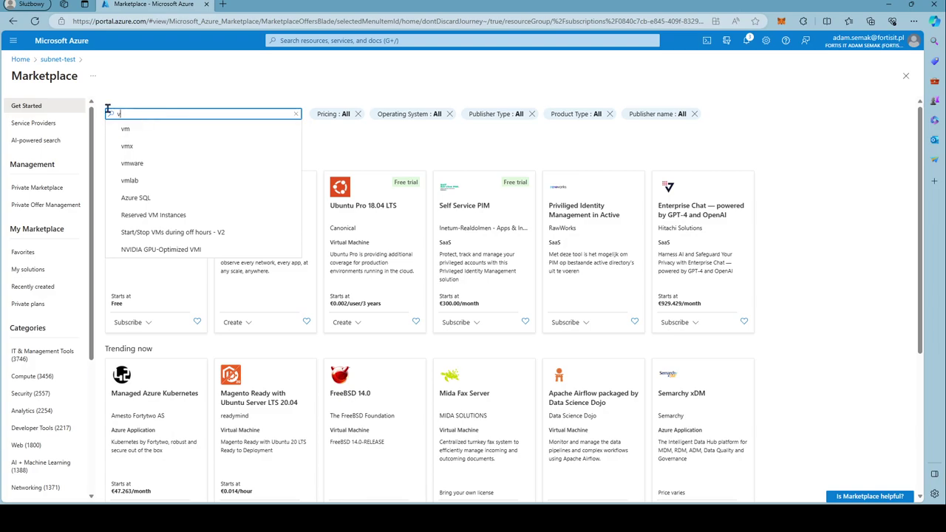
{"action": "type", "text": "irtual"}
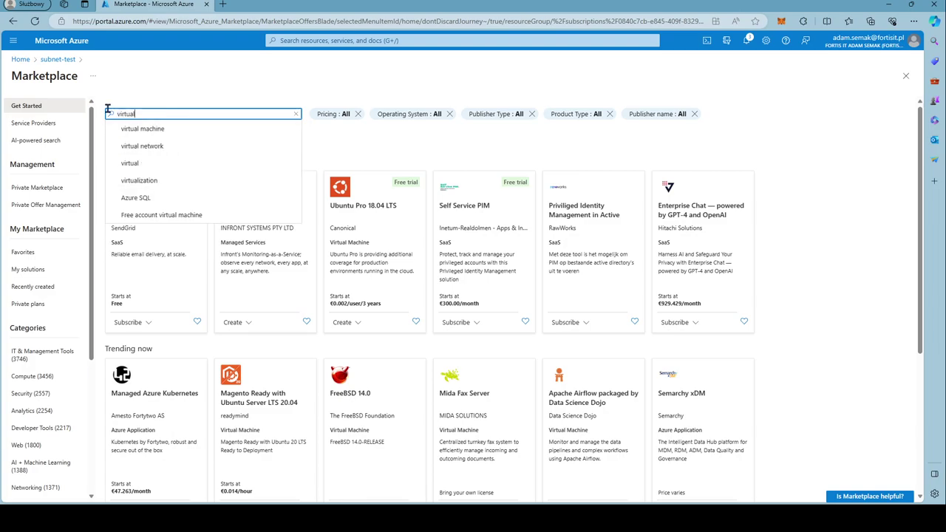
{"action": "left_click", "coordinate": [142, 130]}
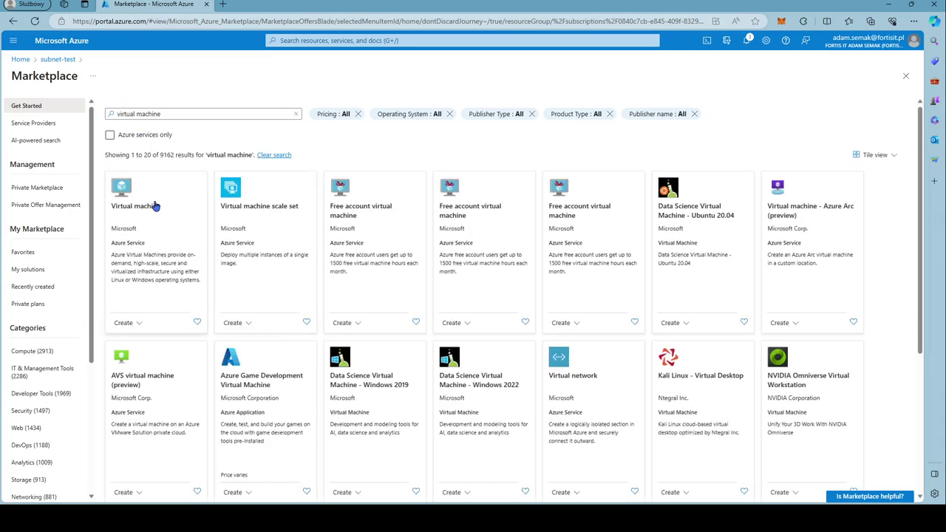
{"action": "left_click", "coordinate": [126, 208]}
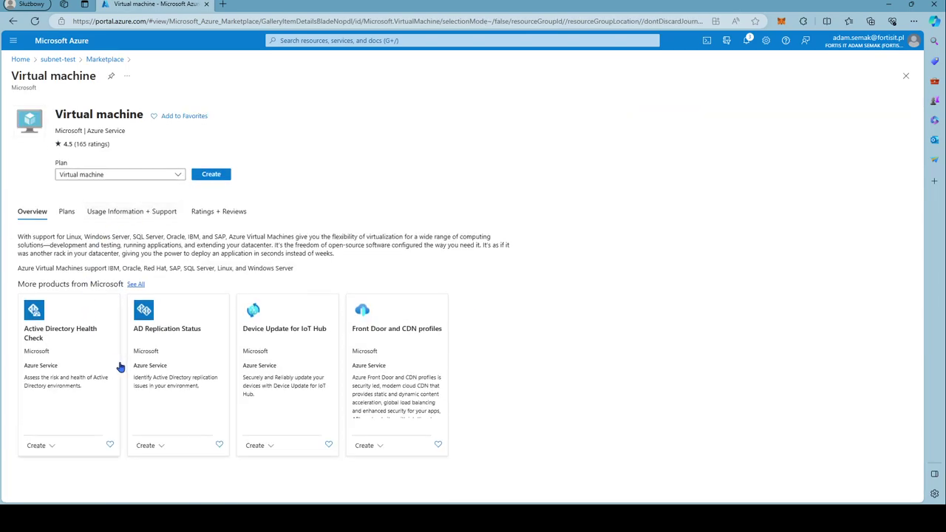
- Start a new VM named vm-1 with availability set to No infrastructure redundancy required
{"action": "left_click", "coordinate": [217, 178]}
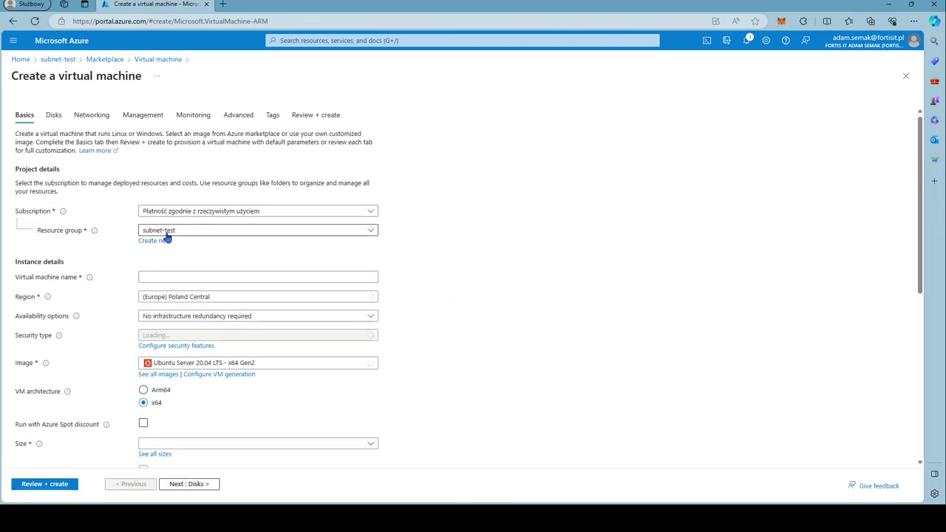
{"action": "left_click", "coordinate": [158, 278]}
{"action": "type", "text": "vm-1"}
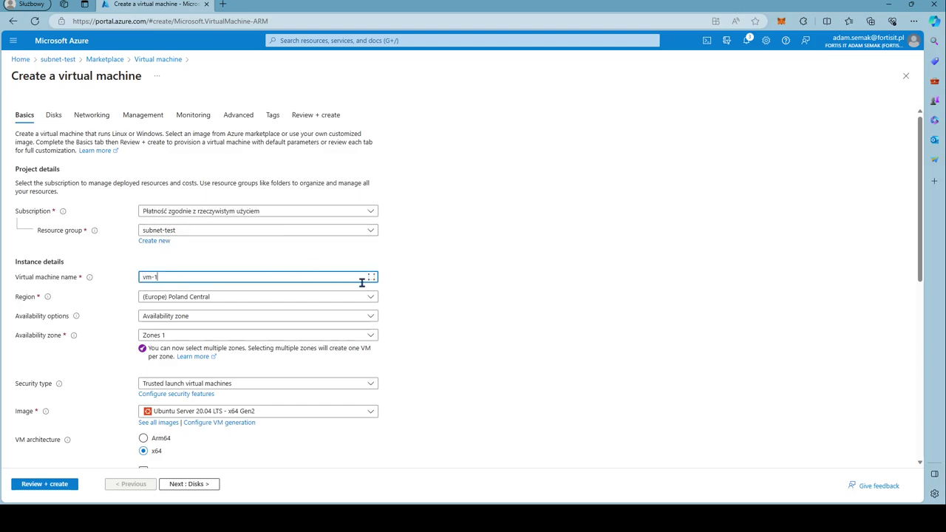
{"action": "left_click", "coordinate": [185, 319]}
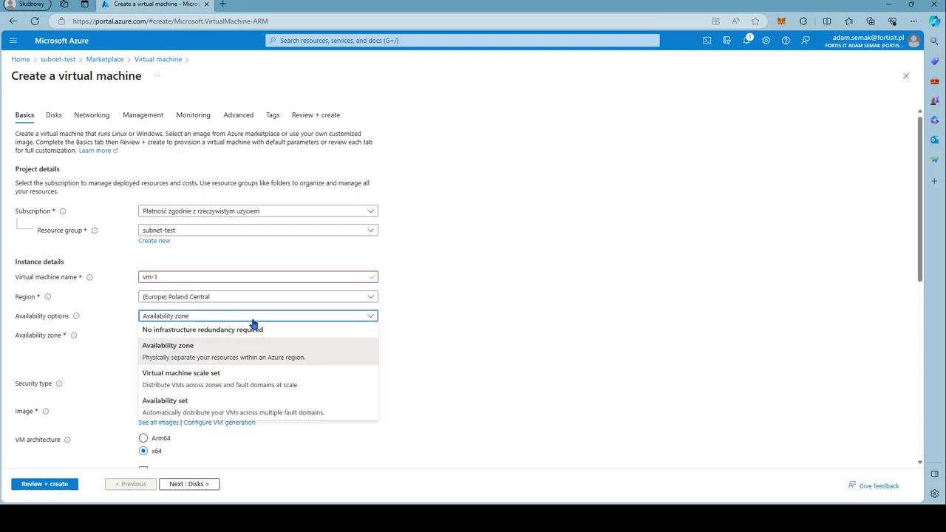
{"action": "left_click", "coordinate": [464, 331]}
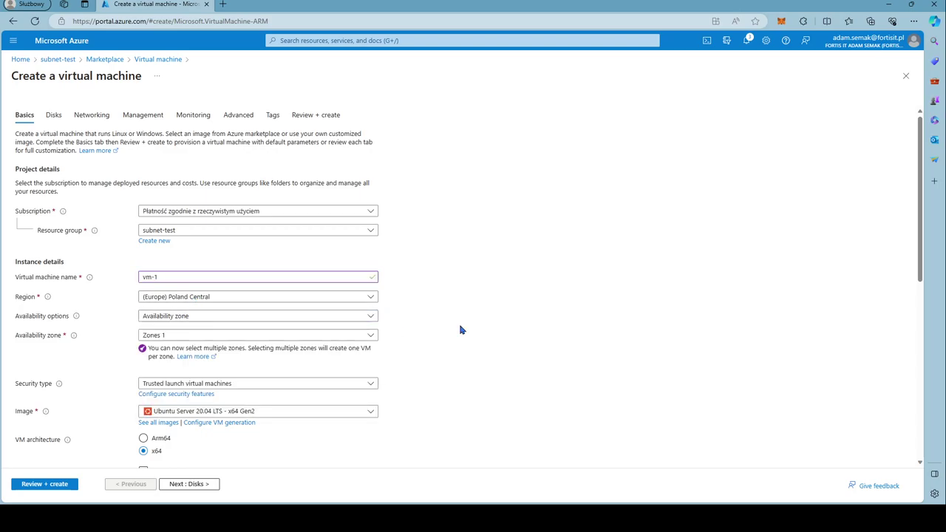
{"action": "left_click", "coordinate": [170, 316]}
{"action": "left_click", "coordinate": [174, 329]}
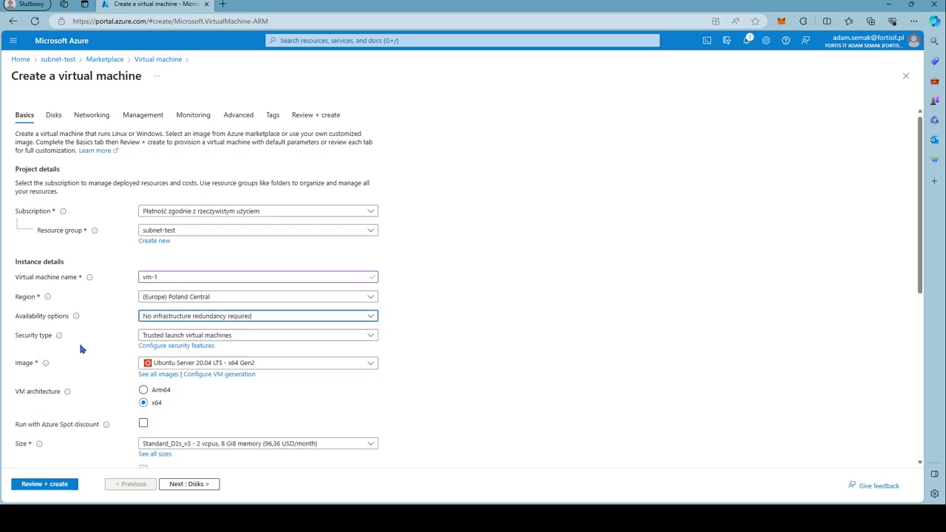
{"action": "scroll", "coordinate": [83, 348], "scroll_direction": "down", "scroll_amount": 3}
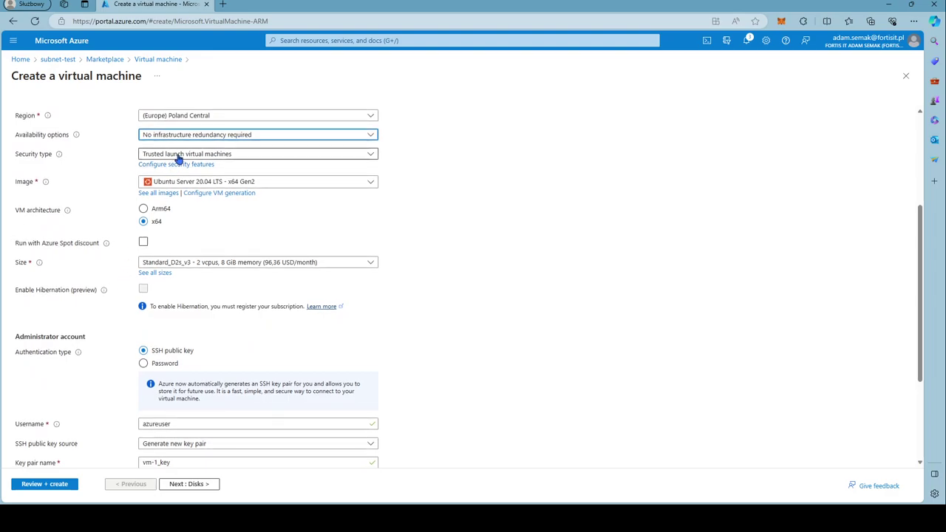
- Keep Trusted launch and Ubuntu Server 20.04 LTS - x64 Gen2, then list recommended VM sizes
{"action": "left_click", "coordinate": [182, 153]}
{"action": "left_click", "coordinate": [396, 175]}
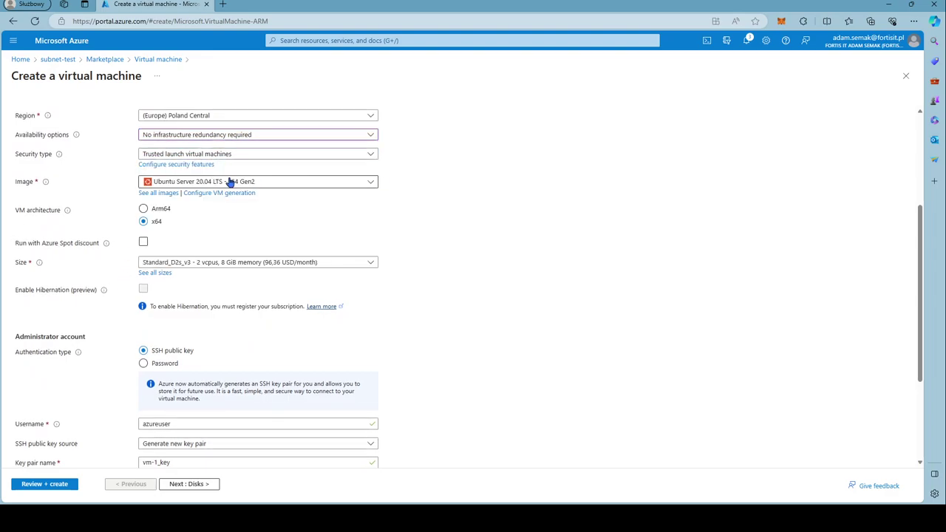
{"action": "left_click", "coordinate": [206, 184]}
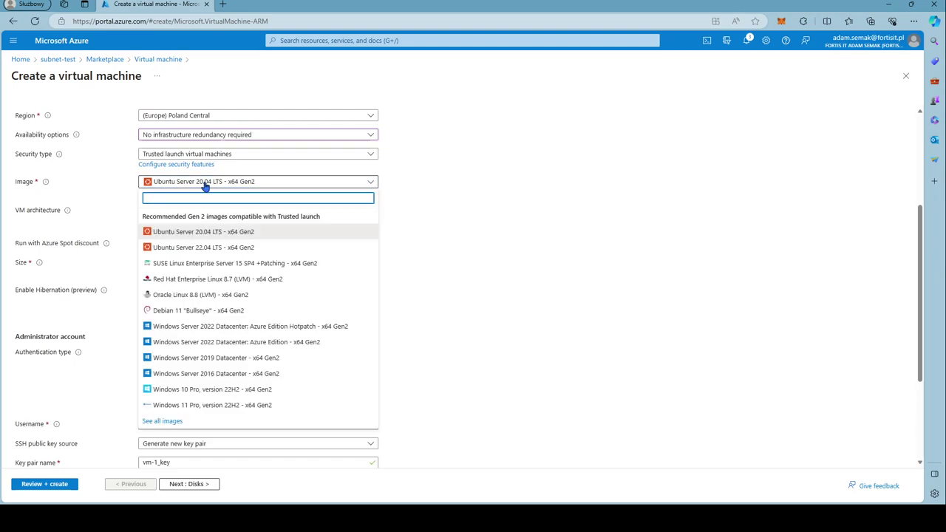
{"action": "left_click", "coordinate": [205, 185]}
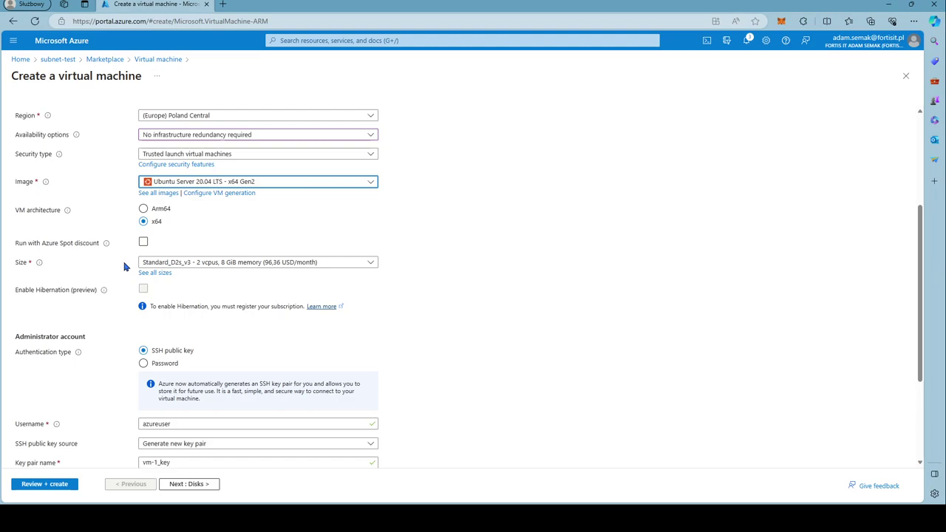
{"action": "mouse_move", "coordinate": [107, 247]}
{"action": "left_click", "coordinate": [508, 238]}
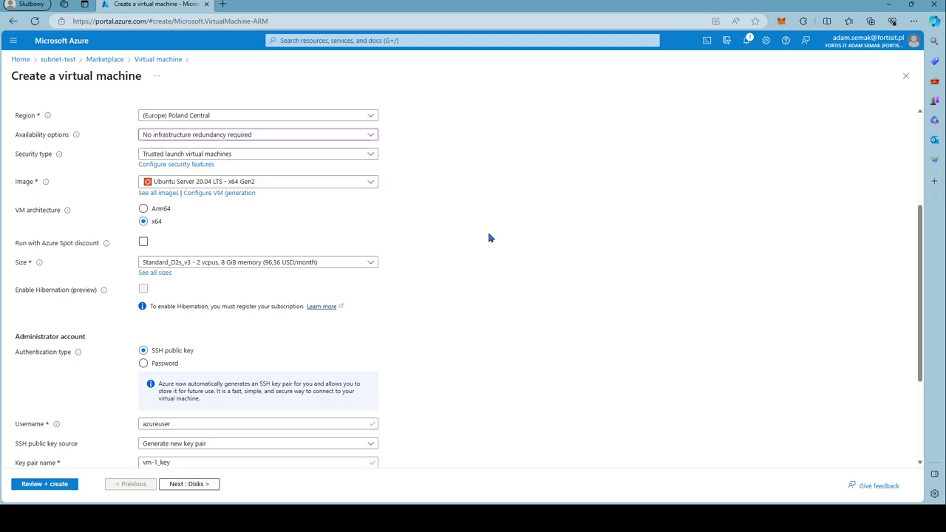
{"action": "left_click", "coordinate": [201, 264]}
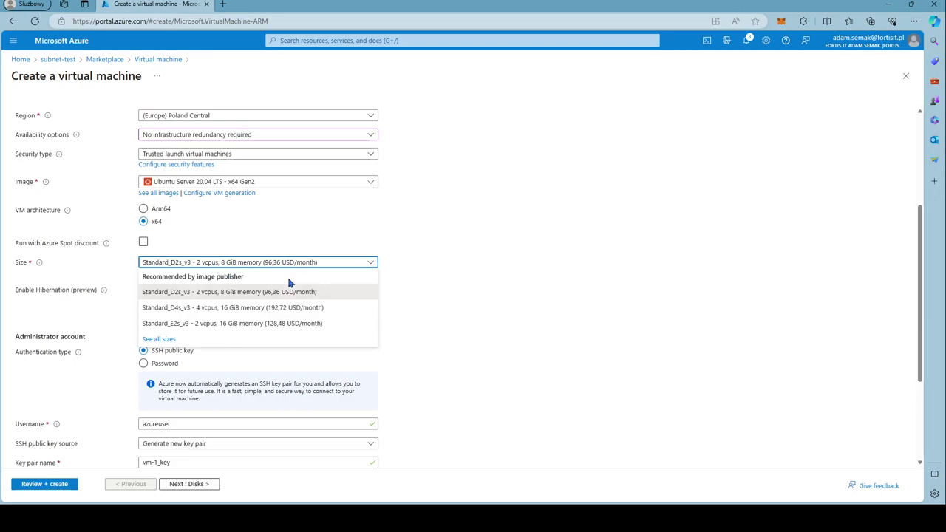
- Sort all sizes by Cost/month ascending and select Standard_B1ls at 4.82 USD/month
{"action": "left_click", "coordinate": [155, 339]}
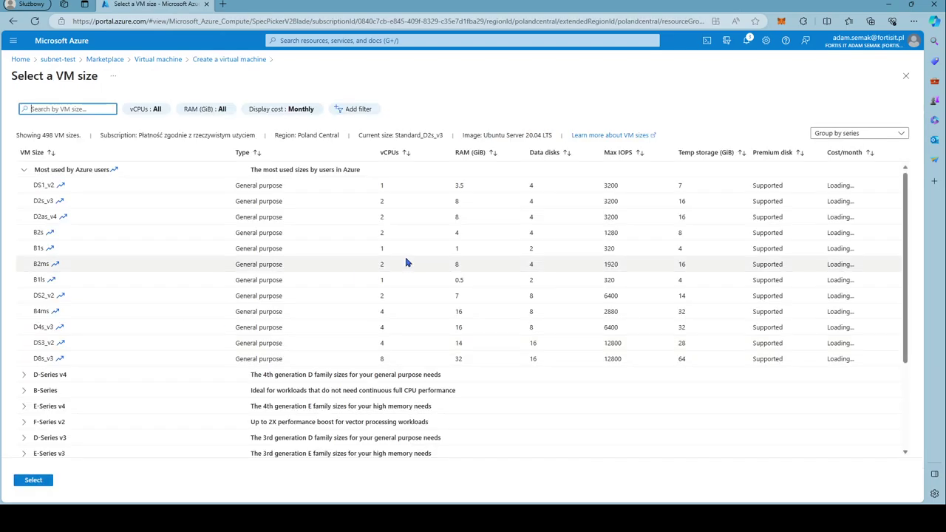
{"action": "left_click", "coordinate": [871, 154]}
{"action": "left_click", "coordinate": [871, 153]}
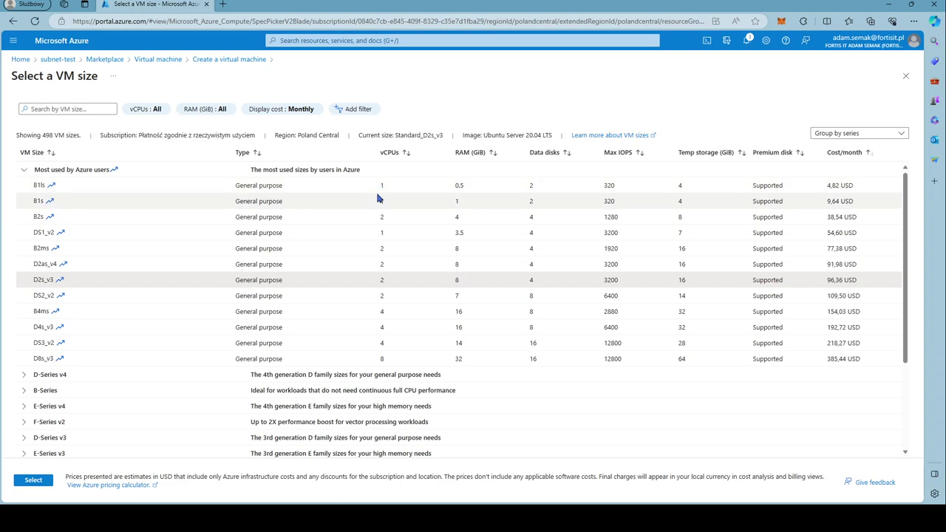
{"action": "left_click", "coordinate": [333, 186]}
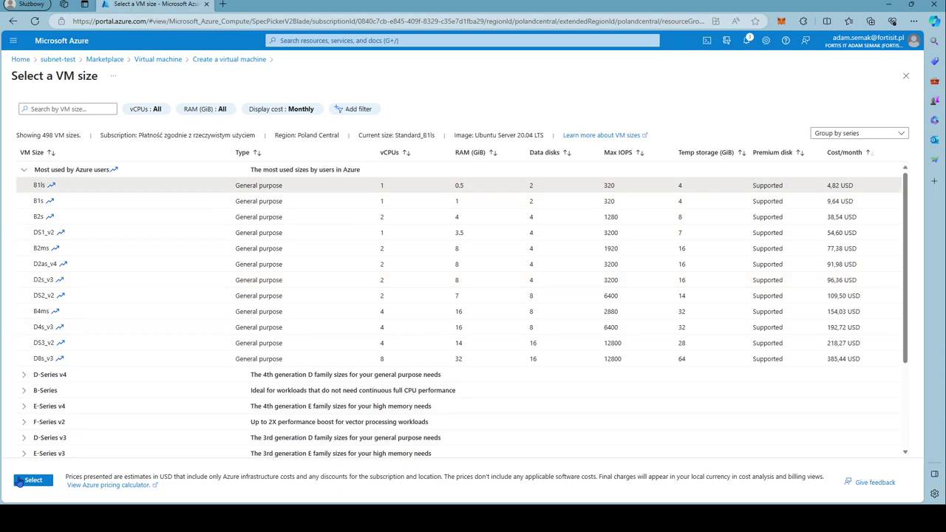
{"action": "left_click", "coordinate": [18, 482]}
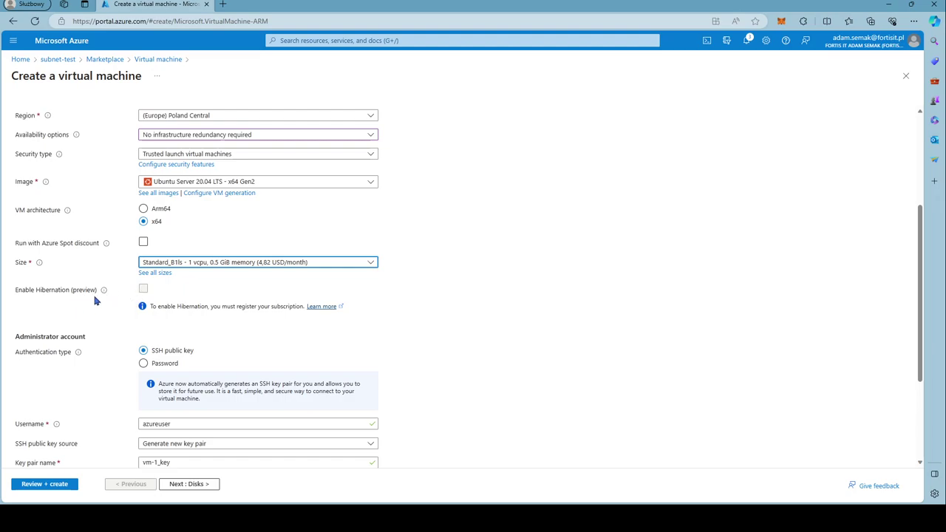
- Keep SSH public key as the authentication type for the azureuser administrator
{"action": "scroll", "coordinate": [105, 329], "scroll_direction": "down", "scroll_amount": 2}
{"action": "scroll", "coordinate": [106, 329], "scroll_direction": "down", "scroll_amount": 1}
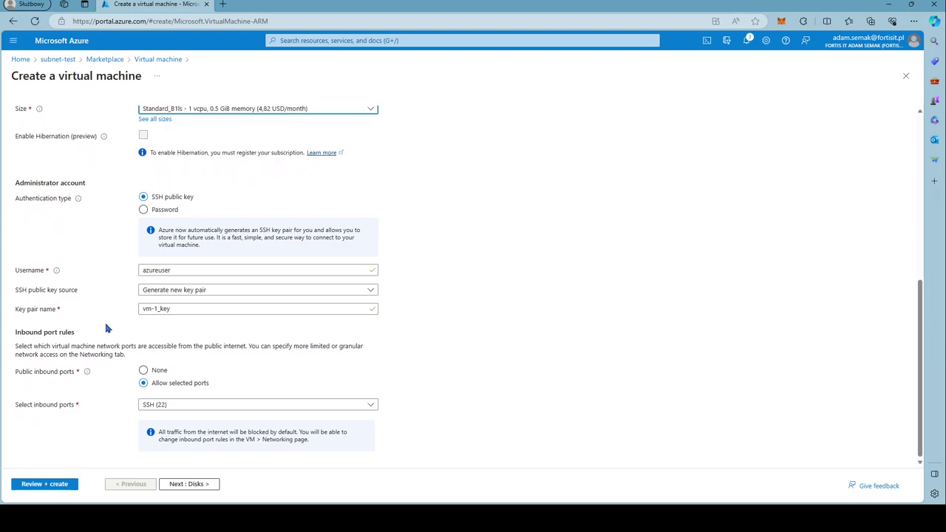
{"action": "mouse_move", "coordinate": [104, 141]}
{"action": "left_click", "coordinate": [143, 210]}
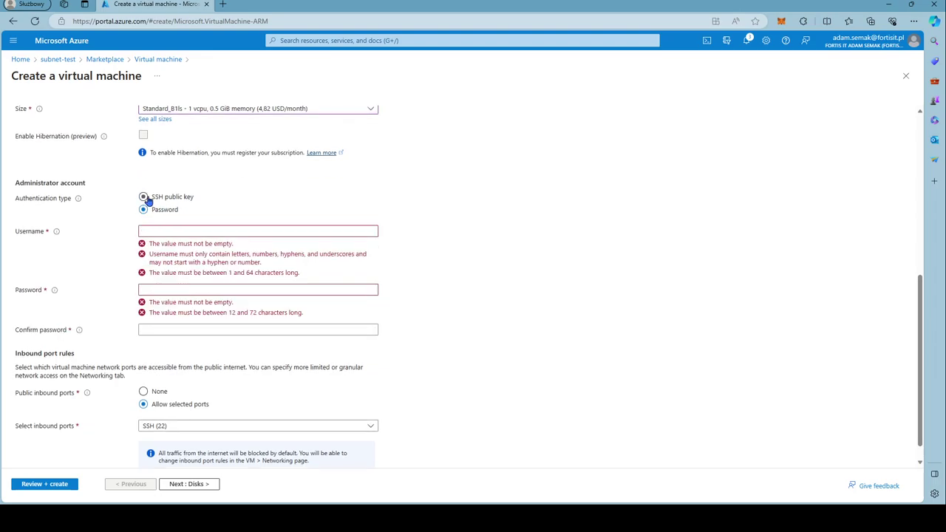
{"action": "left_click", "coordinate": [144, 197]}
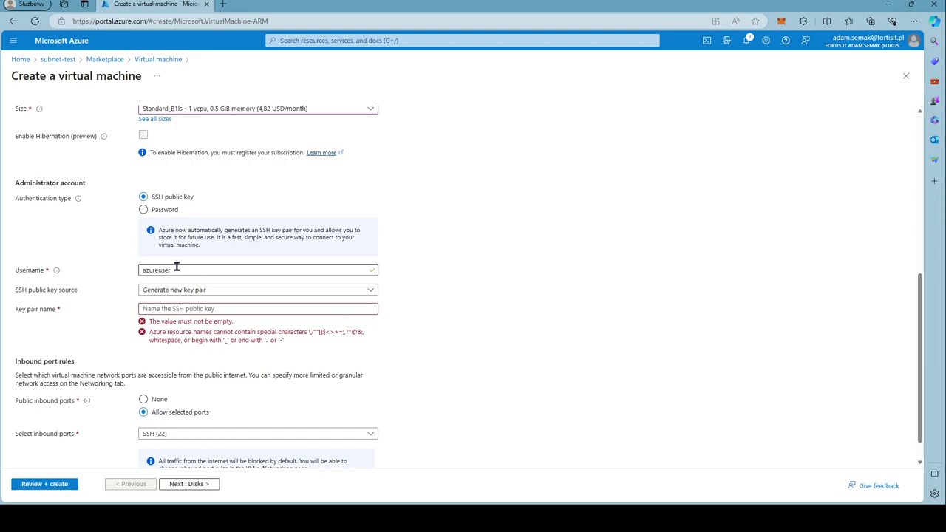
- Set the SSH public key source to 'Use existing public key'
{"action": "left_click", "coordinate": [170, 293]}
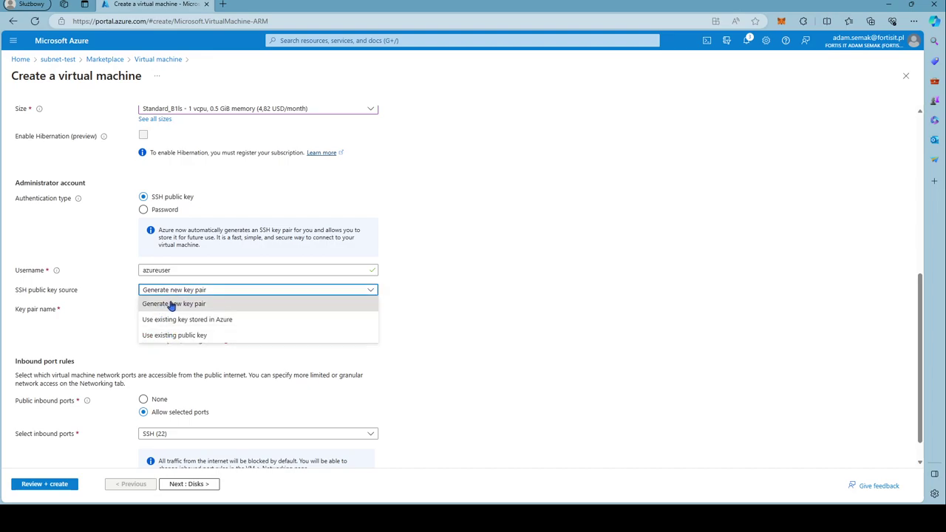
{"action": "left_click", "coordinate": [172, 321]}
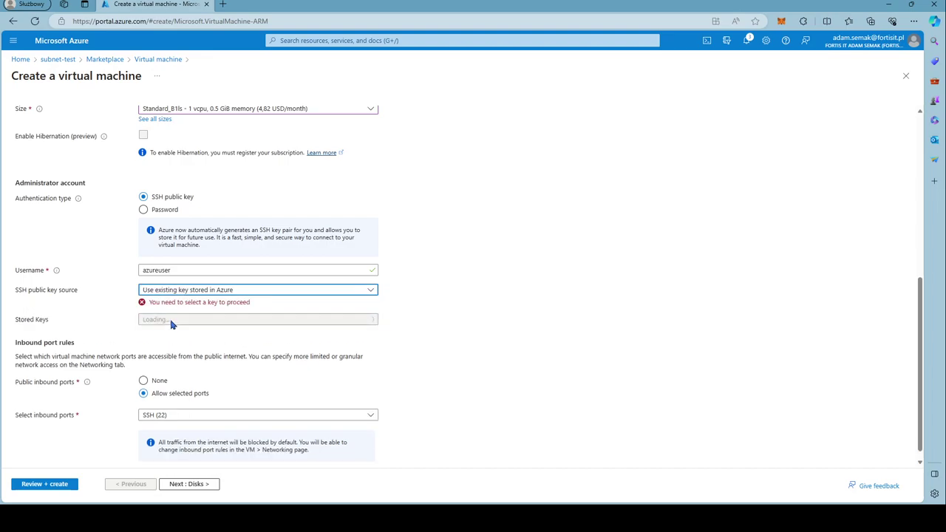
{"action": "left_click", "coordinate": [171, 292]}
{"action": "left_click", "coordinate": [183, 334]}
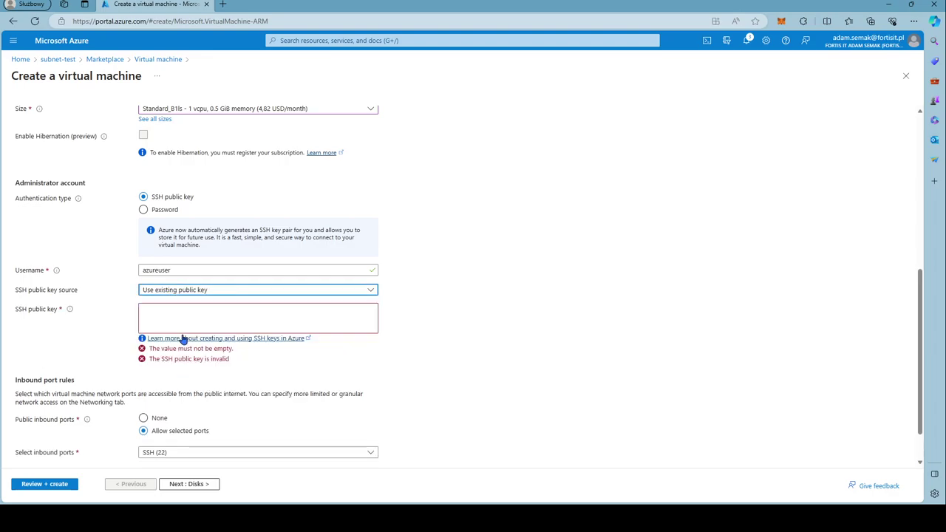
{"action": "left_click", "coordinate": [164, 314]}
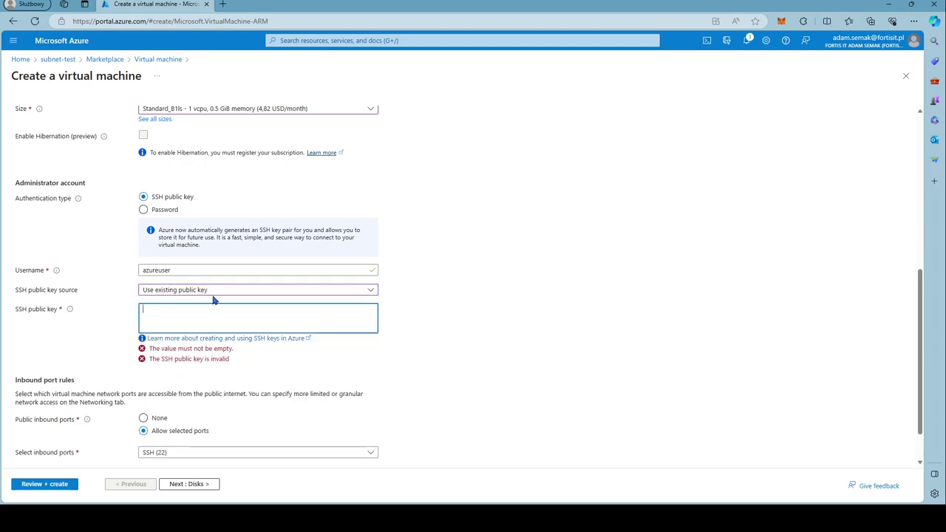
{"action": "left_click", "coordinate": [208, 295]}
{"action": "left_click", "coordinate": [195, 320]}
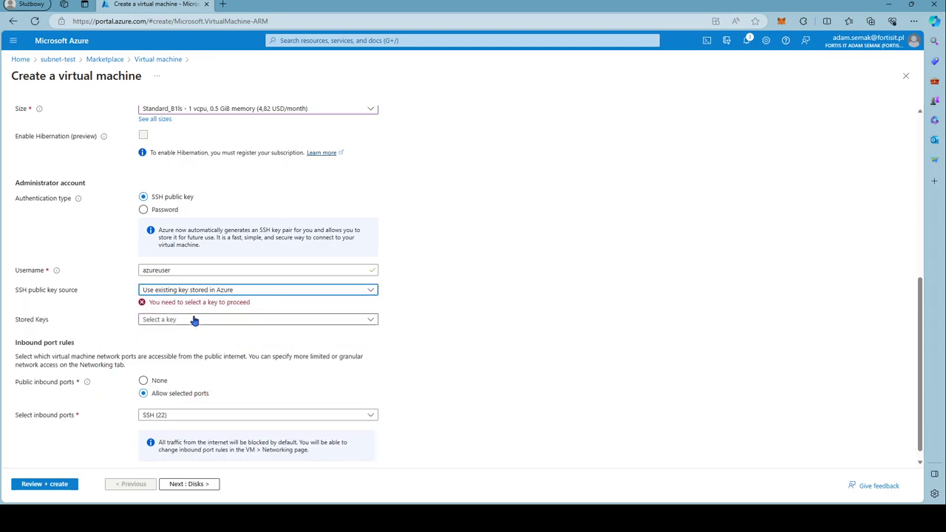
{"action": "left_click", "coordinate": [191, 290]}
{"action": "left_click", "coordinate": [184, 305]}
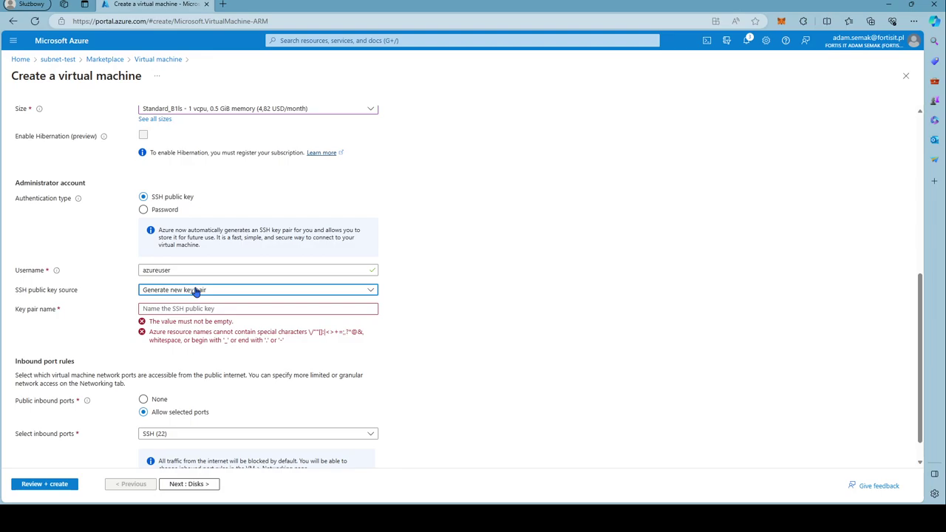
{"action": "left_click", "coordinate": [197, 292]}
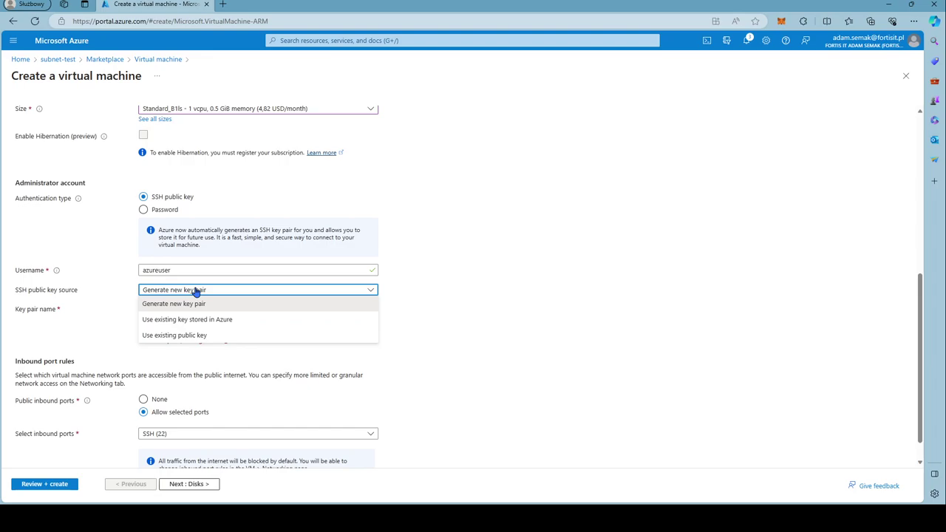
{"action": "left_click", "coordinate": [160, 337]}
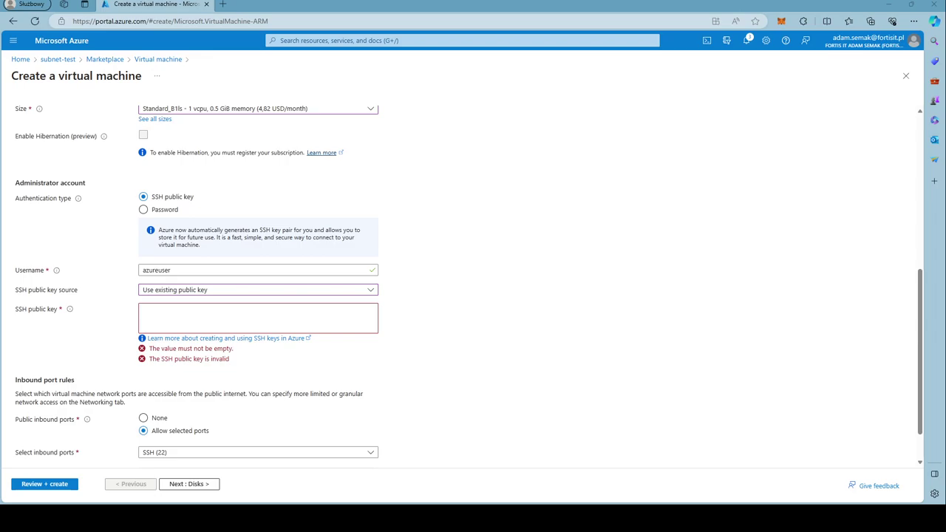
- Paste the existing SSH public key into the SSH public key box
{"action": "left_click", "coordinate": [162, 315]}
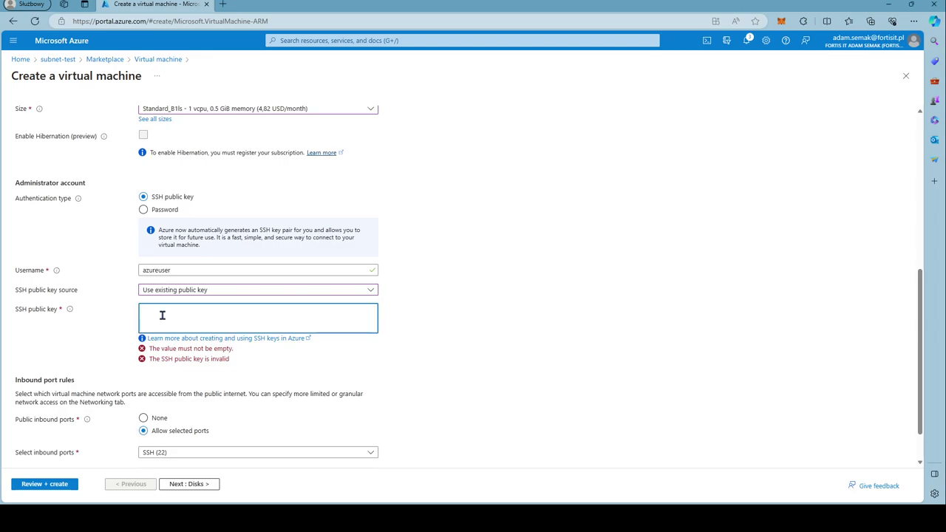
{"action": "key", "text": "ctrl+v"}
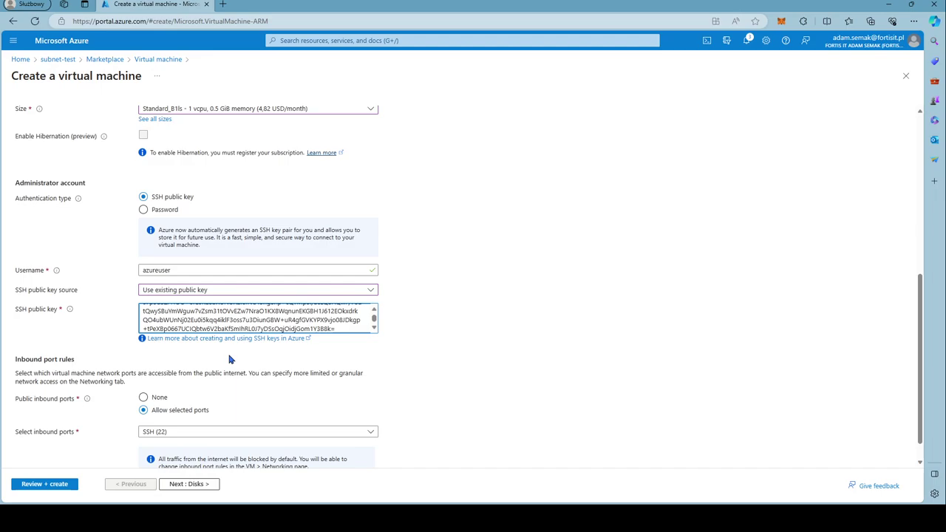
{"action": "scroll", "coordinate": [337, 318], "scroll_direction": "down", "scroll_amount": 2}
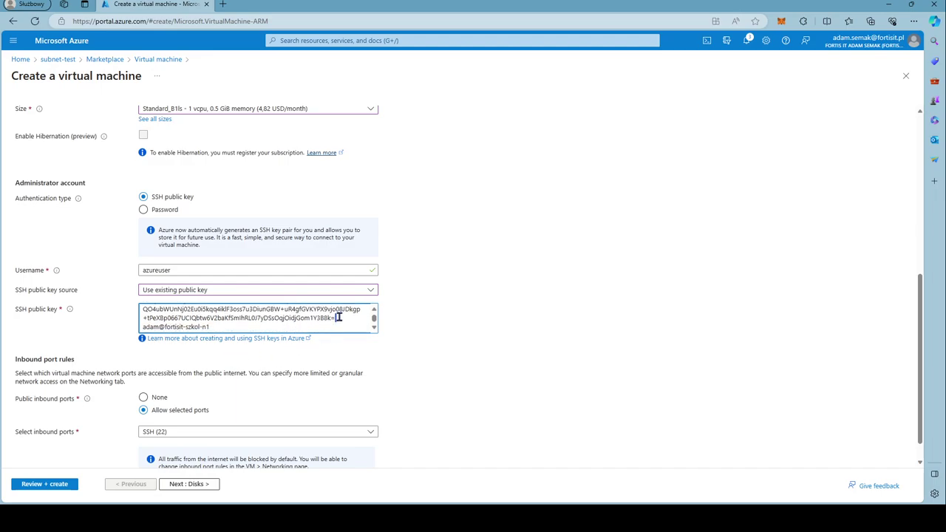
{"action": "left_click_drag", "start_coordinate": [222, 327], "coordinate": [89, 300]}
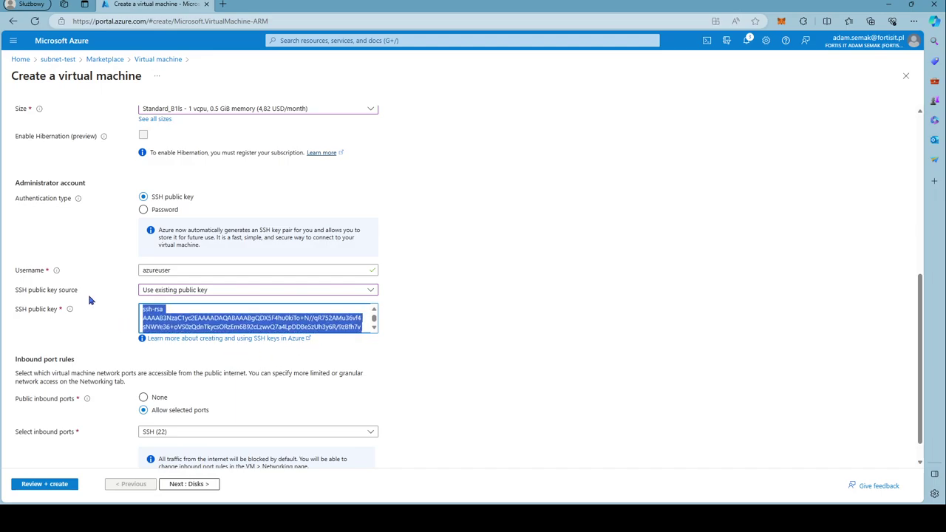
{"action": "left_click", "coordinate": [164, 316]}
{"action": "scroll", "coordinate": [170, 315], "scroll_direction": "down", "scroll_amount": 3}
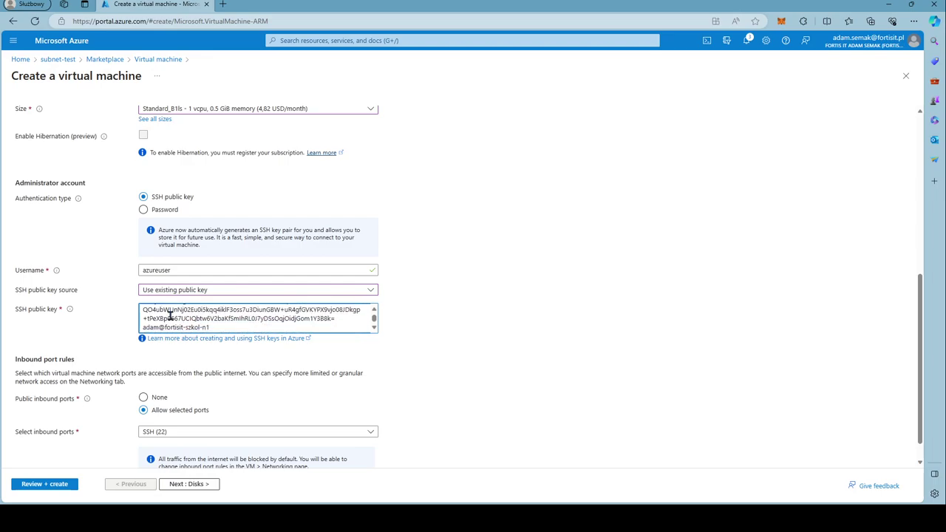
{"action": "scroll", "coordinate": [170, 316], "scroll_direction": "down", "scroll_amount": 1}
{"action": "left_click_drag", "start_coordinate": [212, 299], "coordinate": [143, 300]}
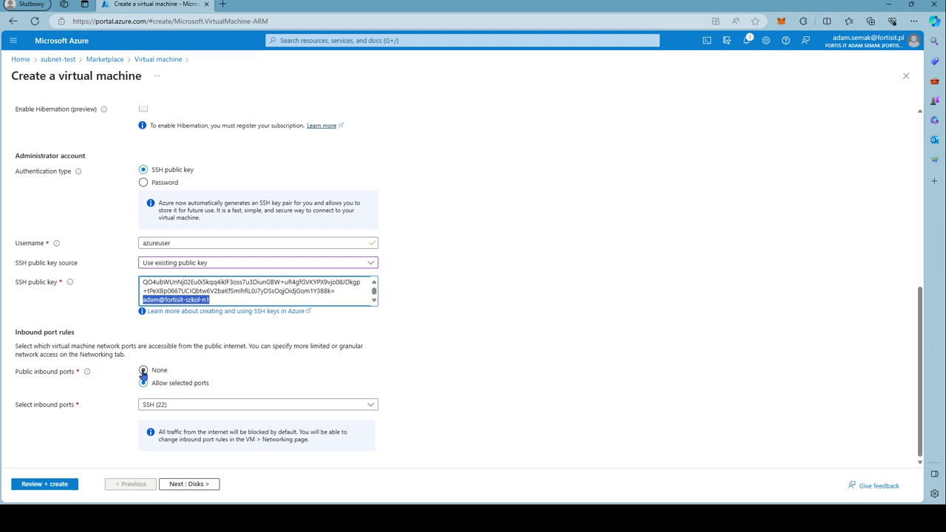
- Allow only SSH (22) as the public inbound port and go on to Disks
{"action": "left_click", "coordinate": [87, 376]}
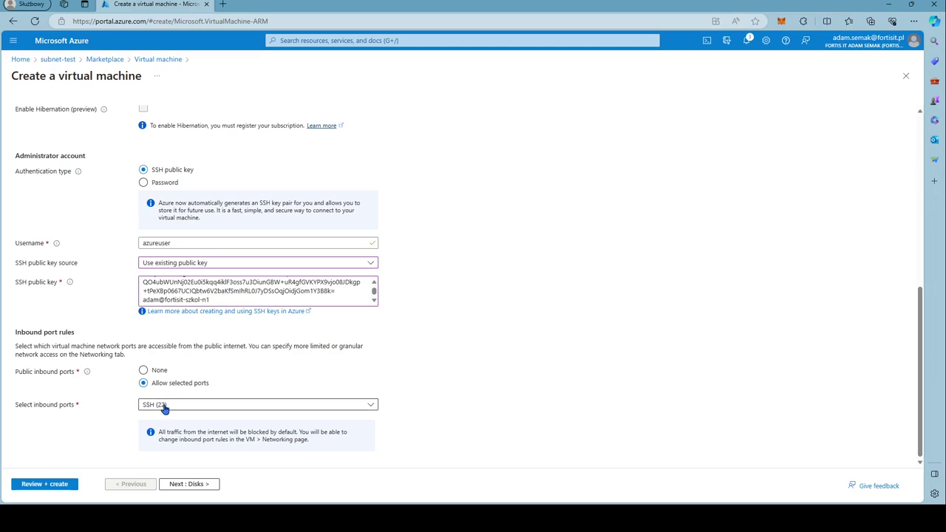
{"action": "left_click", "coordinate": [144, 370]}
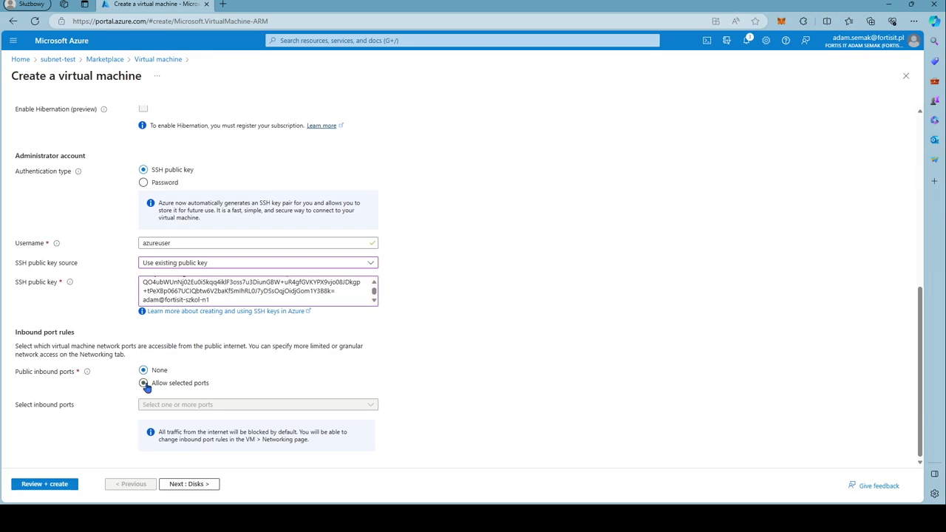
{"action": "left_click", "coordinate": [143, 384]}
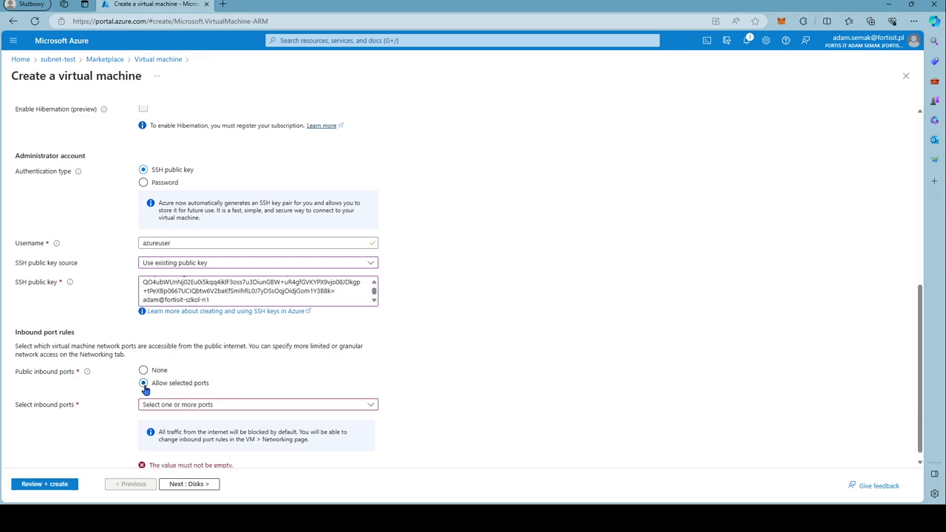
{"action": "left_click", "coordinate": [167, 408]}
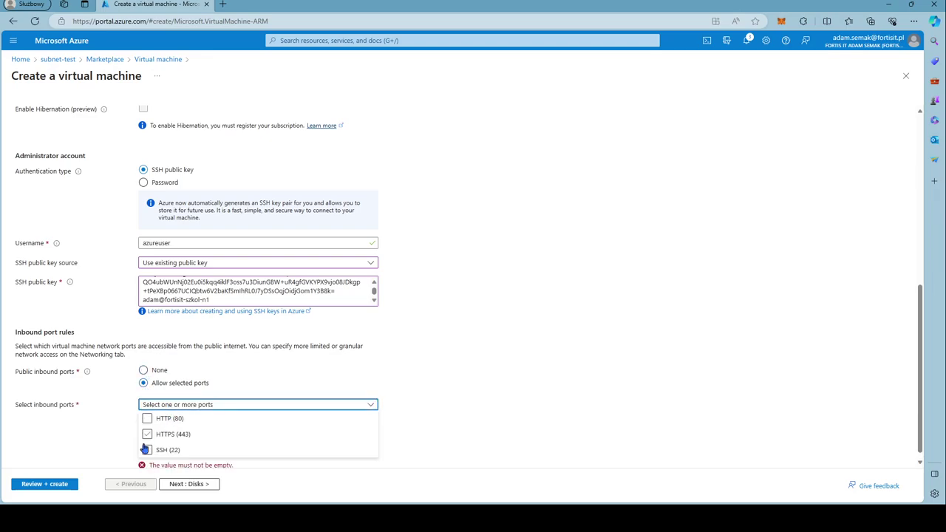
{"action": "left_click", "coordinate": [146, 450]}
{"action": "left_click", "coordinate": [486, 389]}
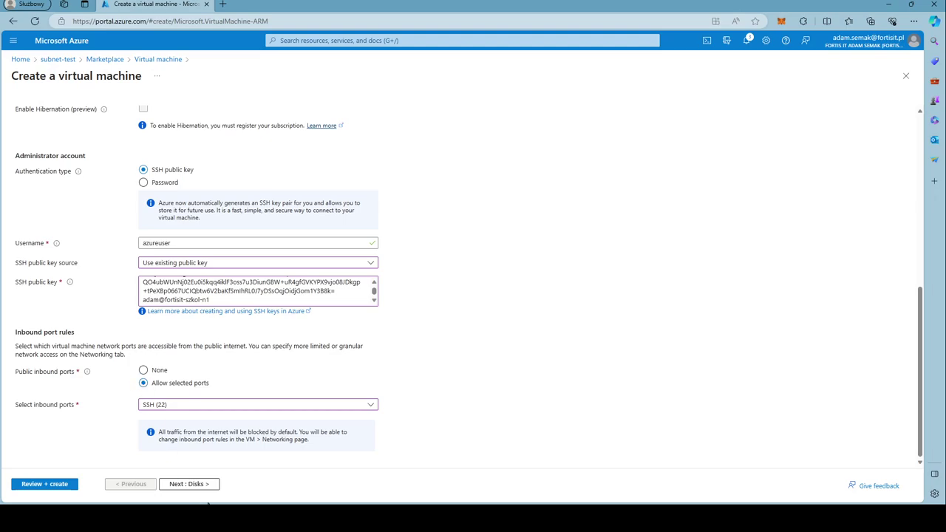
{"action": "left_click", "coordinate": [190, 484]}
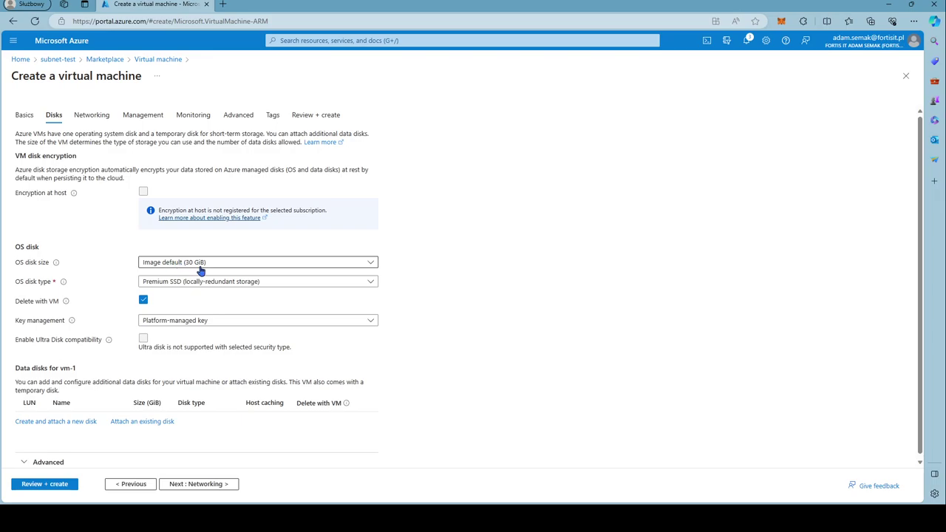
- Discard the started new data disk so none is attached, then continue to Networking
{"action": "scroll", "coordinate": [172, 361], "scroll_direction": "down", "scroll_amount": 1}
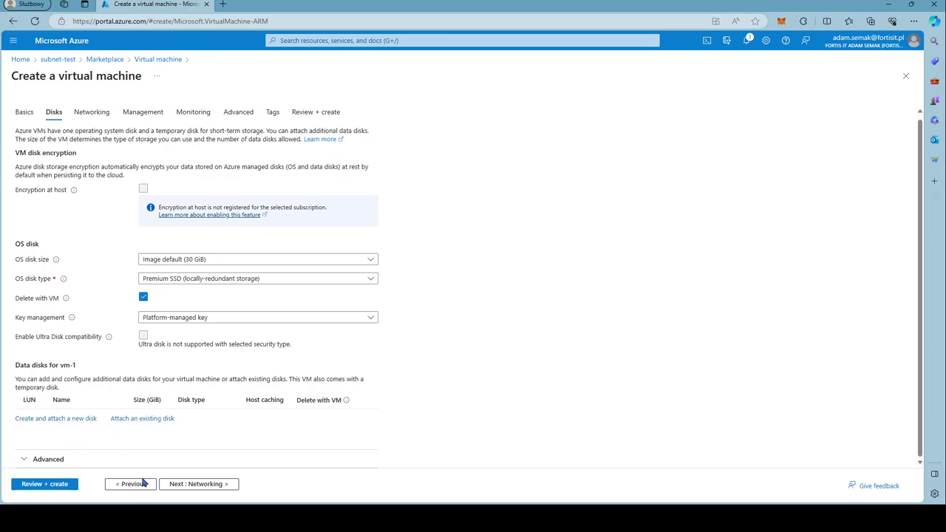
{"action": "left_click", "coordinate": [46, 419]}
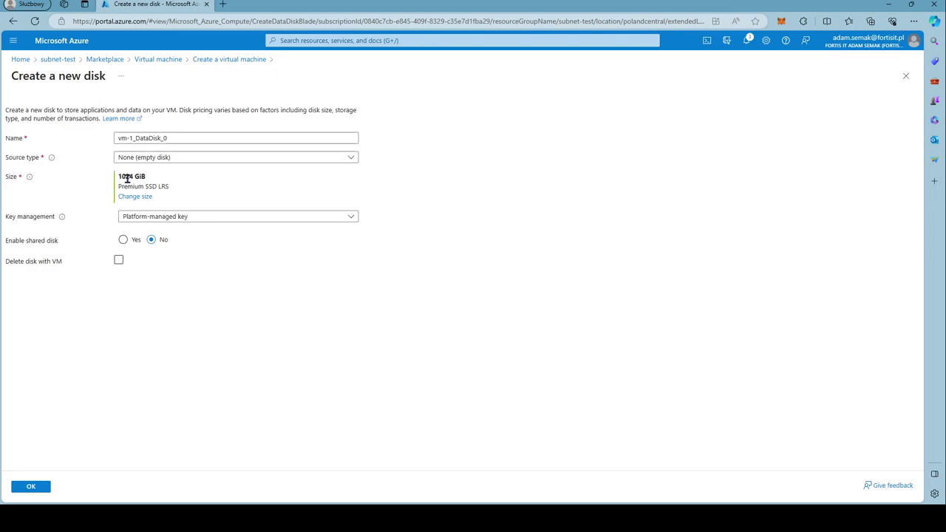
{"action": "left_click", "coordinate": [118, 261]}
{"action": "left_click", "coordinate": [906, 76]}
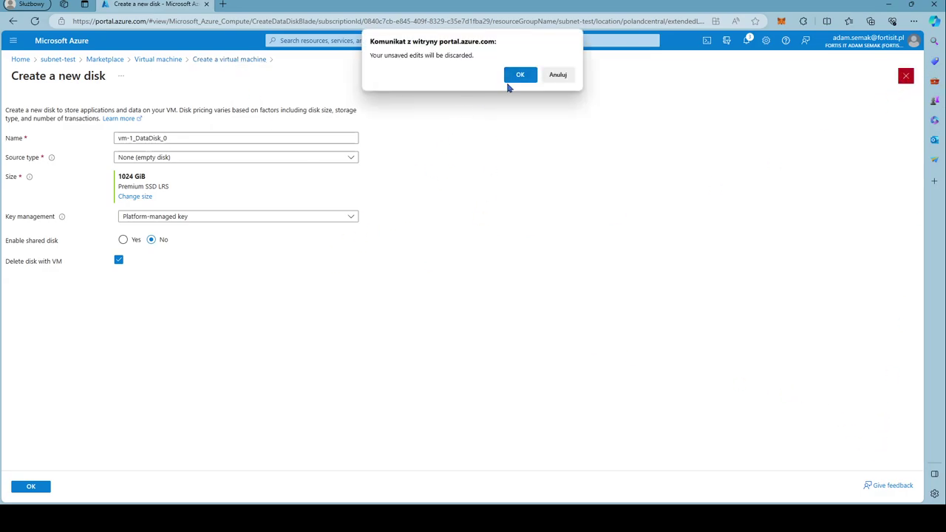
{"action": "left_click", "coordinate": [514, 78]}
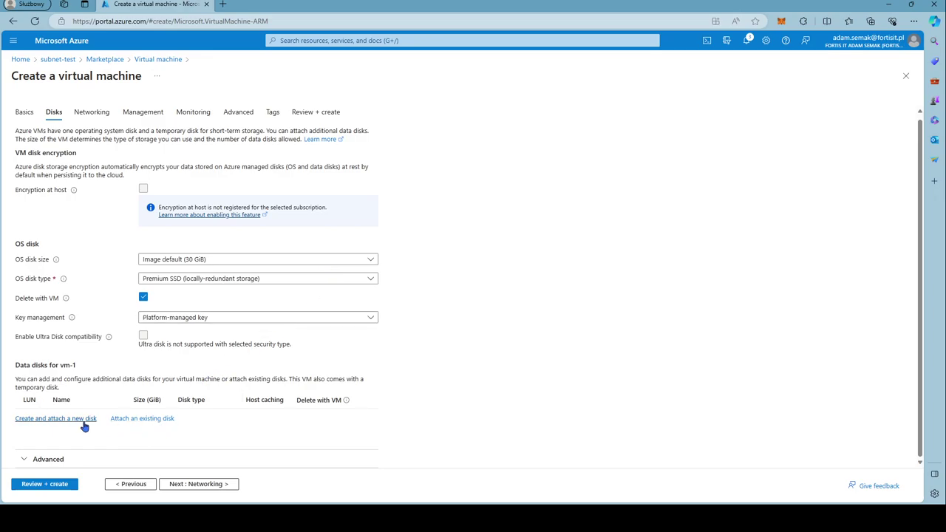
{"action": "left_click", "coordinate": [187, 486]}
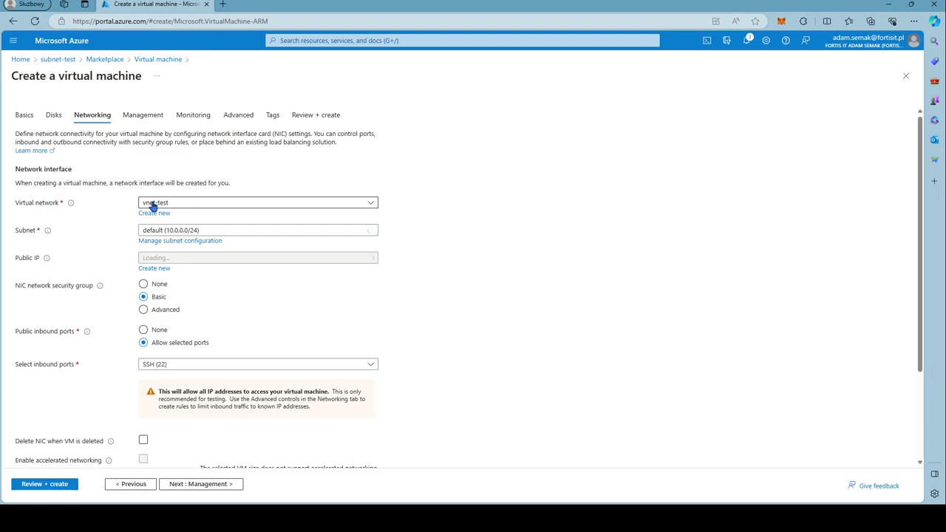
- Put the VM on subnet vm (10.0.1.0/28) in vnet-test with no public IP
{"action": "left_click", "coordinate": [172, 206]}
{"action": "left_click", "coordinate": [204, 206]}
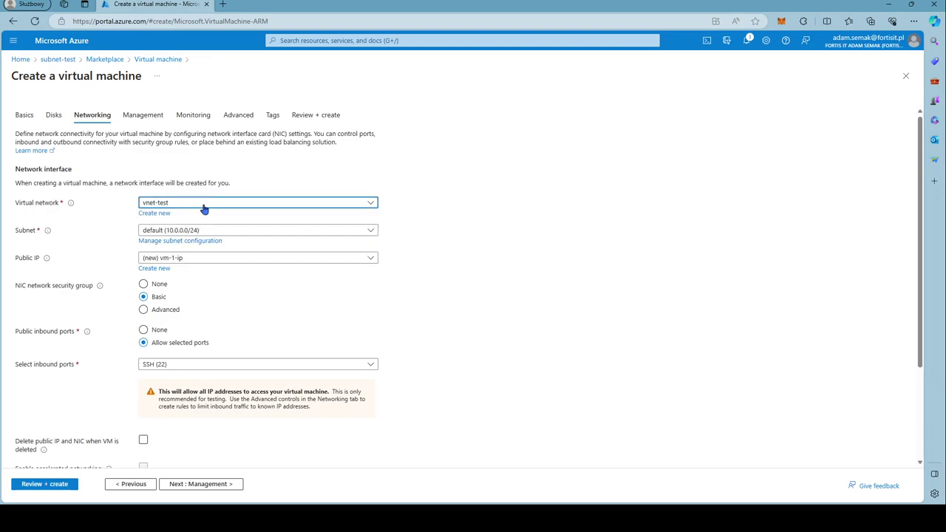
{"action": "left_click", "coordinate": [194, 231]}
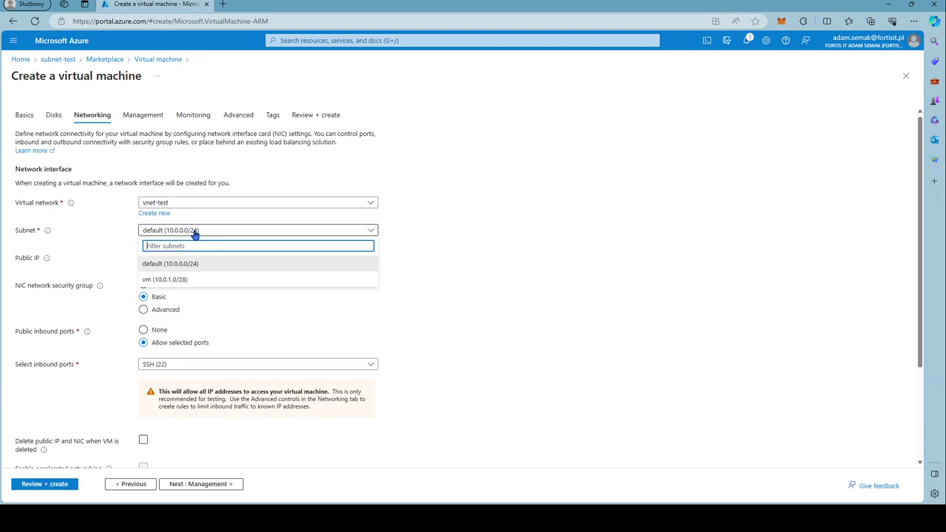
{"action": "left_click", "coordinate": [160, 281]}
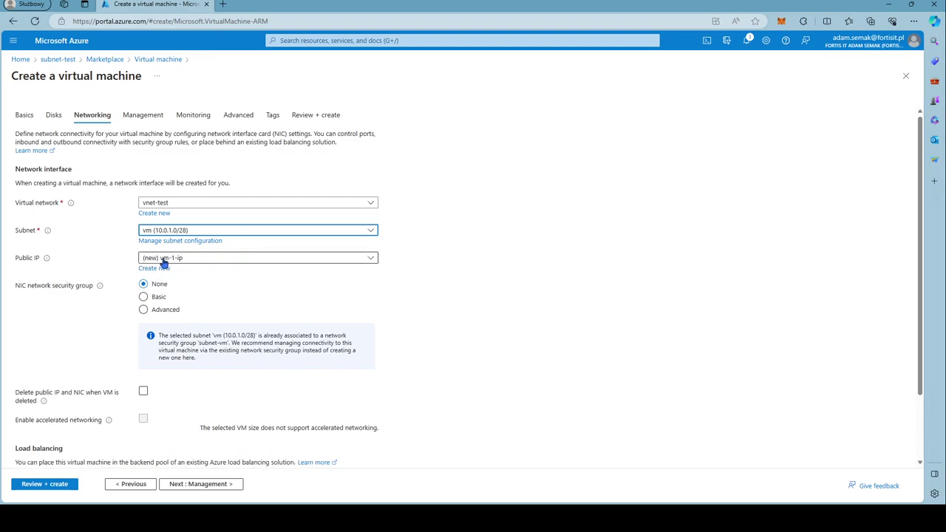
{"action": "left_click", "coordinate": [177, 259]}
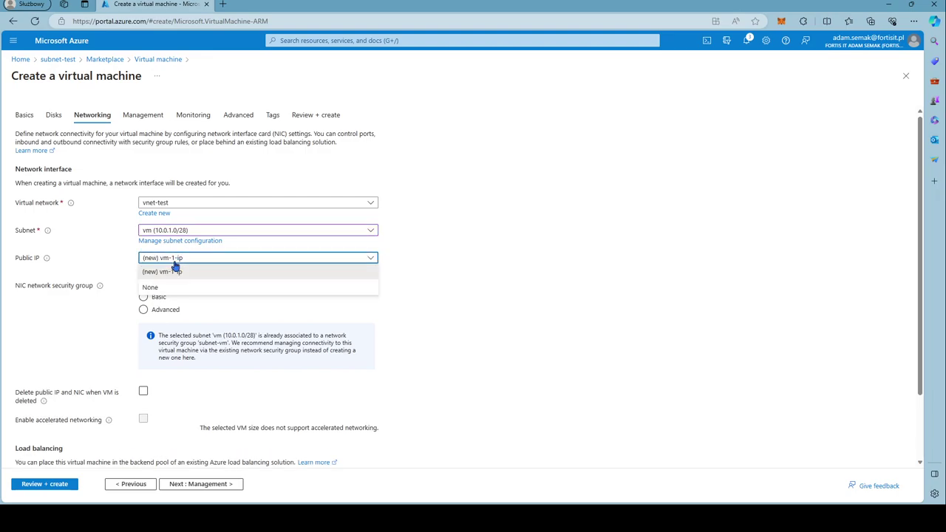
{"action": "left_click", "coordinate": [172, 288]}
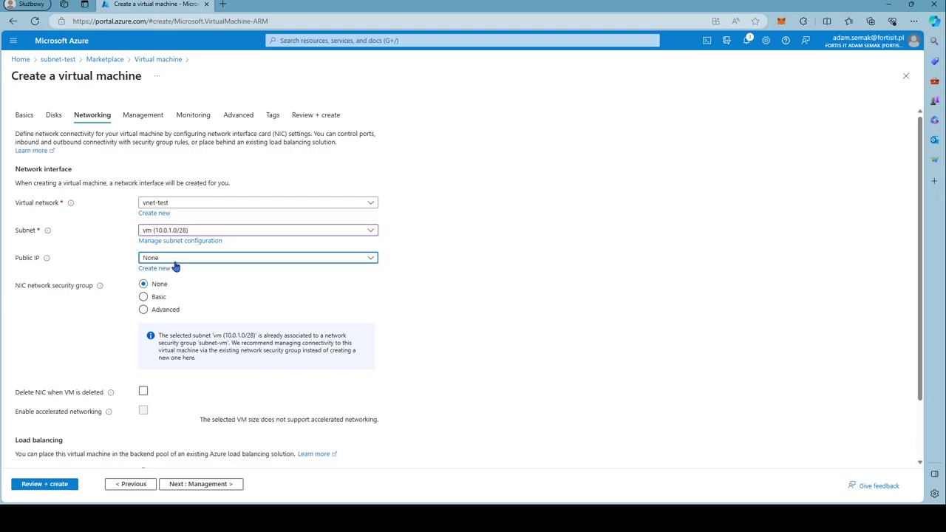
{"action": "scroll", "coordinate": [181, 264], "scroll_direction": "down", "scroll_amount": 1}
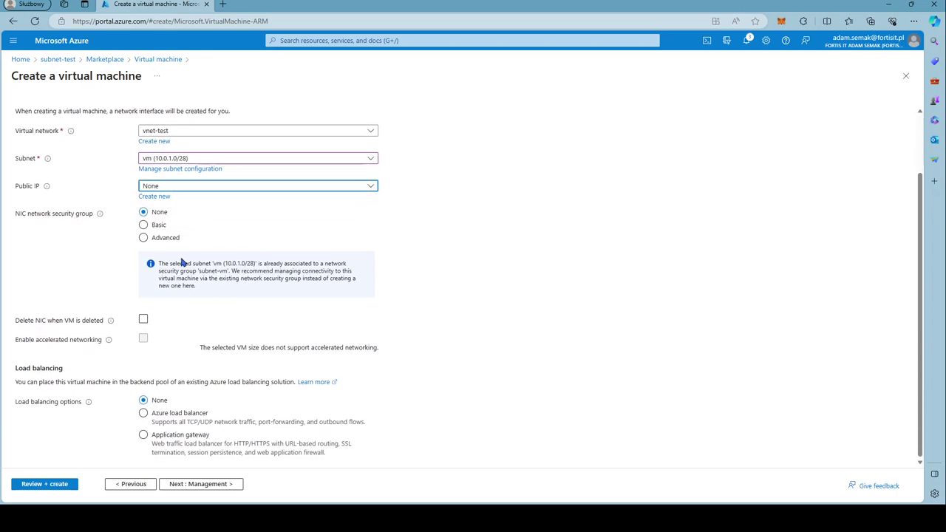
- Set the NIC security group to None and delete the NIC with the VM
{"action": "left_click", "coordinate": [143, 237]}
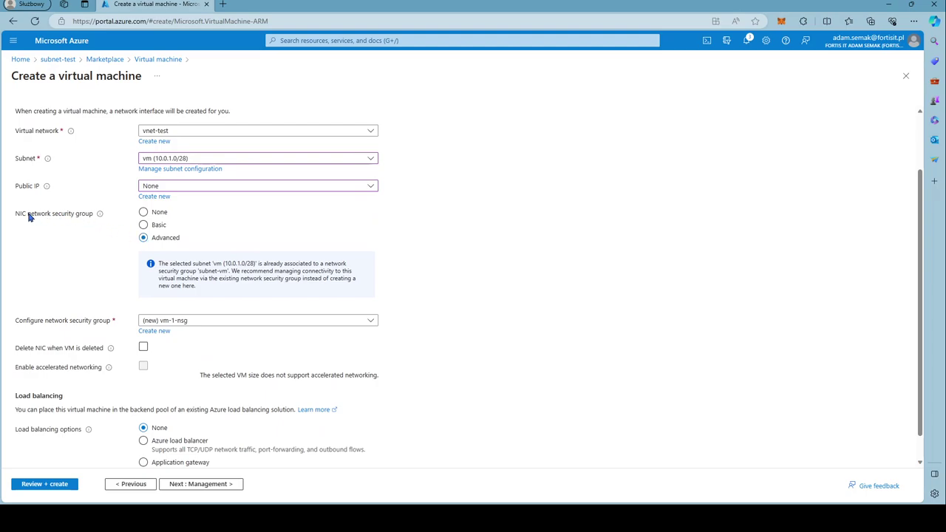
{"action": "left_click", "coordinate": [144, 213]}
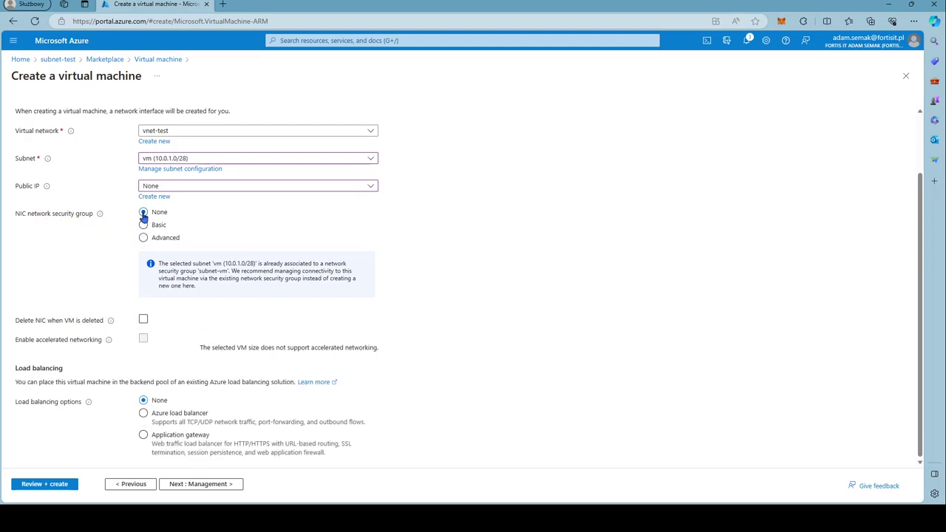
{"action": "left_click", "coordinate": [144, 238]}
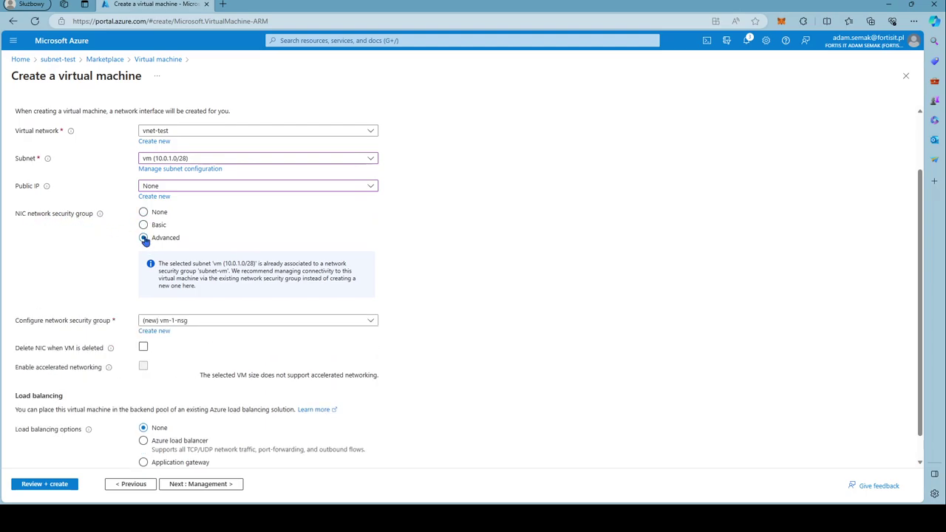
{"action": "left_click", "coordinate": [143, 213]}
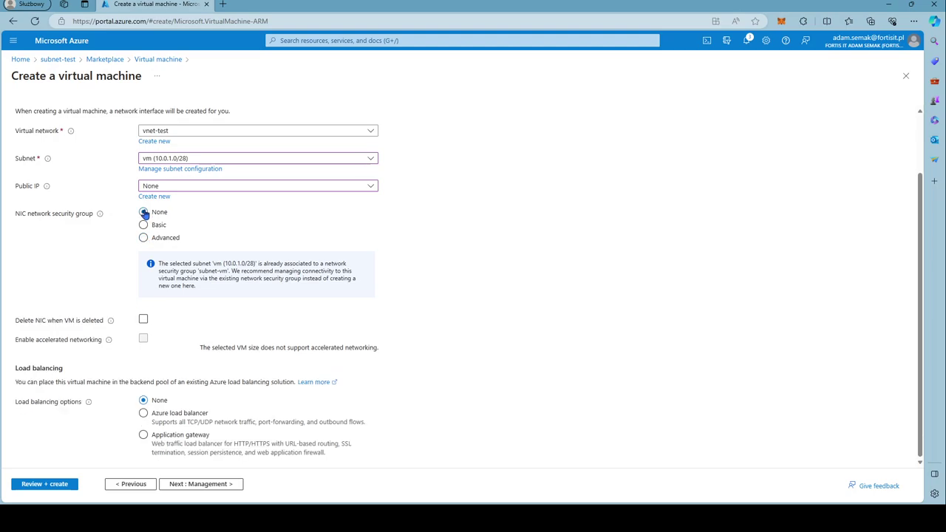
{"action": "left_click", "coordinate": [168, 323]}
{"action": "left_click", "coordinate": [143, 238]}
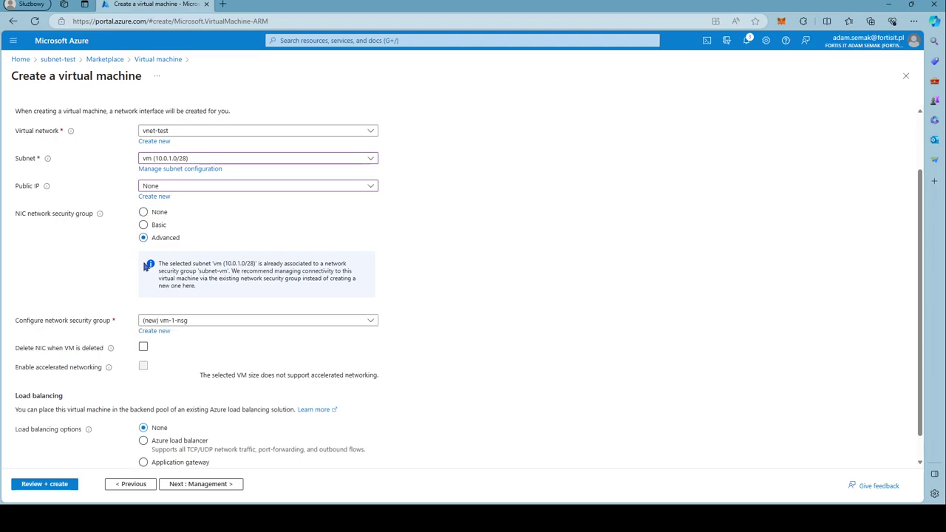
{"action": "left_click", "coordinate": [144, 225]}
{"action": "left_click", "coordinate": [143, 212]}
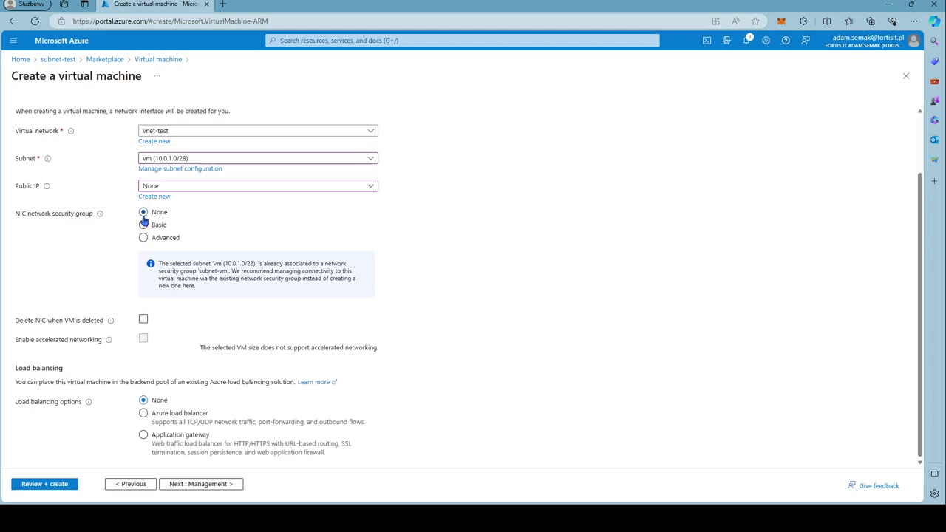
{"action": "left_click", "coordinate": [144, 320]}
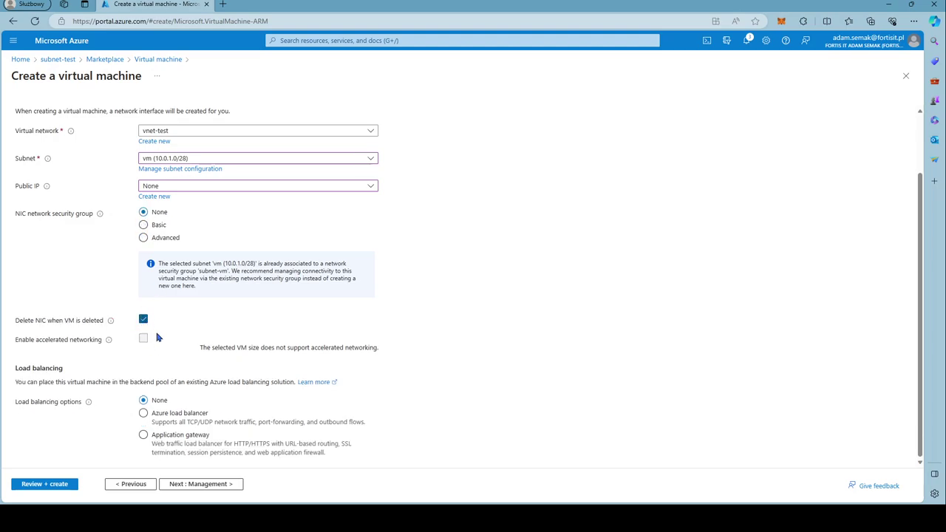
{"action": "left_click", "coordinate": [191, 486]}
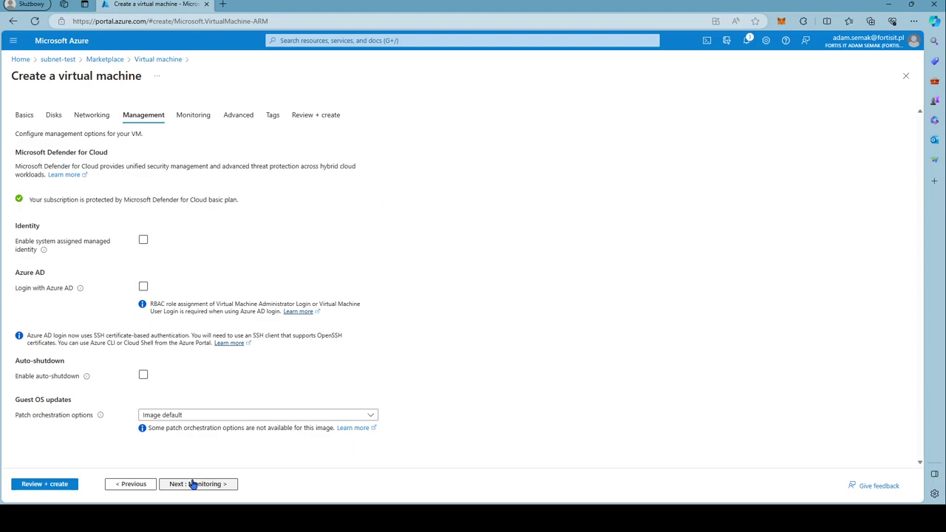
- Tick then untick Login with Azure AD, leaving system-assigned managed identity enabled
{"action": "scroll", "coordinate": [224, 392], "scroll_direction": "down", "scroll_amount": 1}
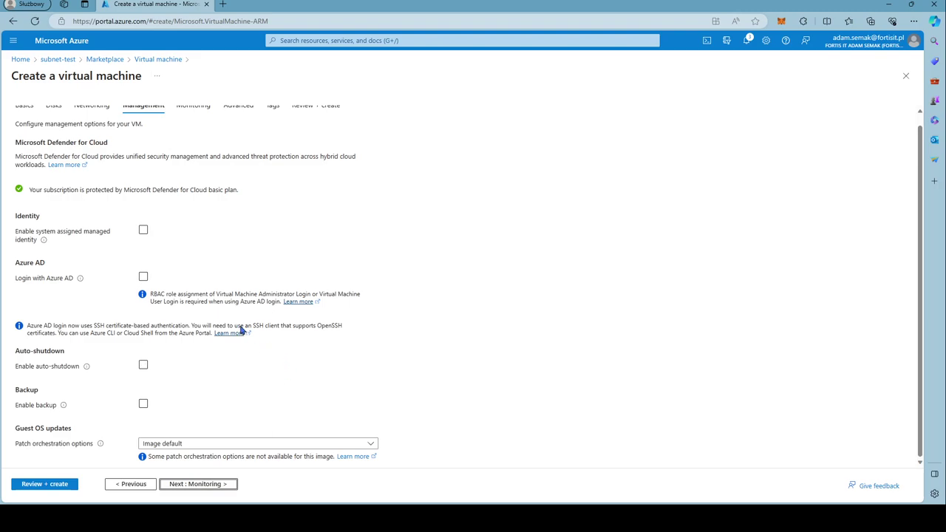
{"action": "left_click", "coordinate": [145, 277]}
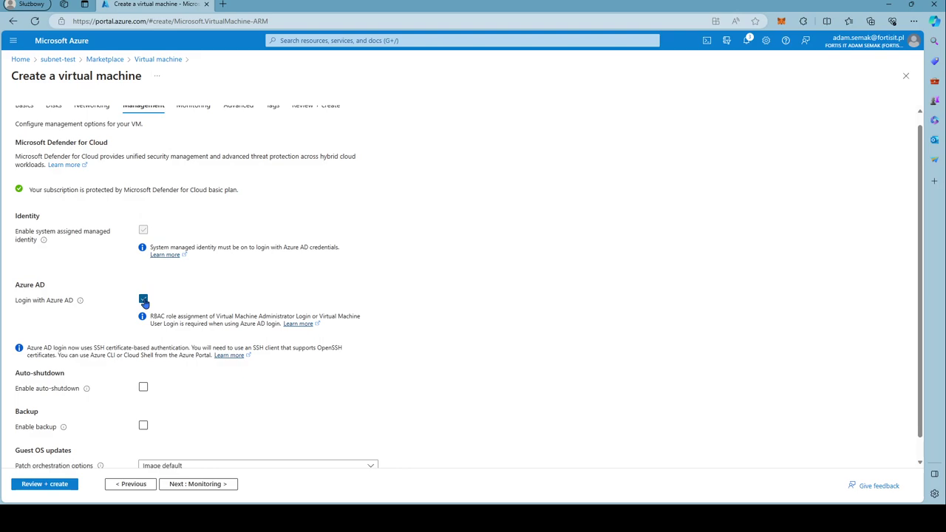
{"action": "left_click", "coordinate": [144, 301]}
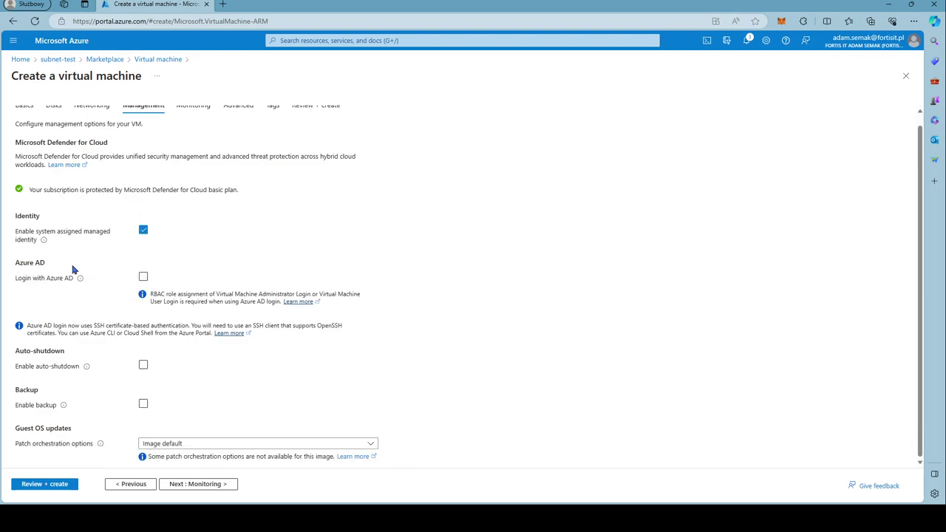
- Skip through Monitoring, Advanced and Tags to Review + create showing Validation passed
{"action": "left_click", "coordinate": [196, 489]}
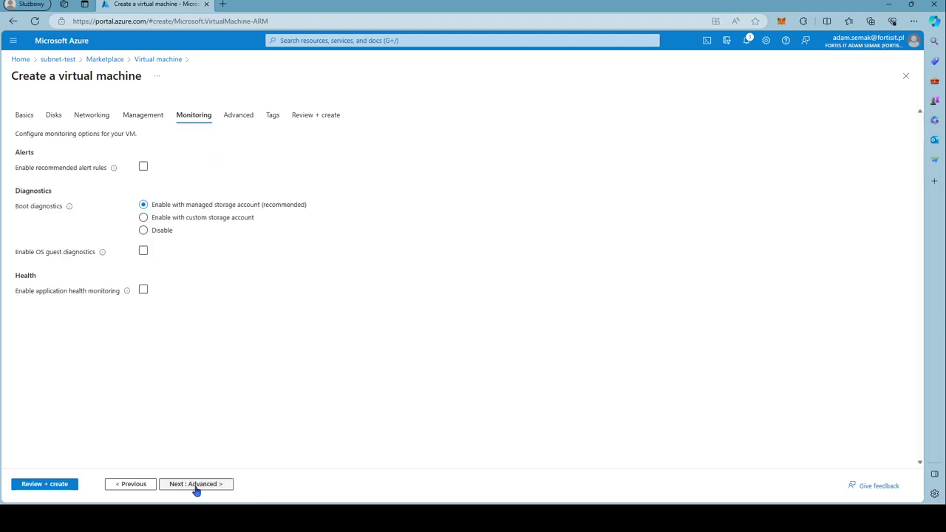
{"action": "left_click", "coordinate": [196, 487]}
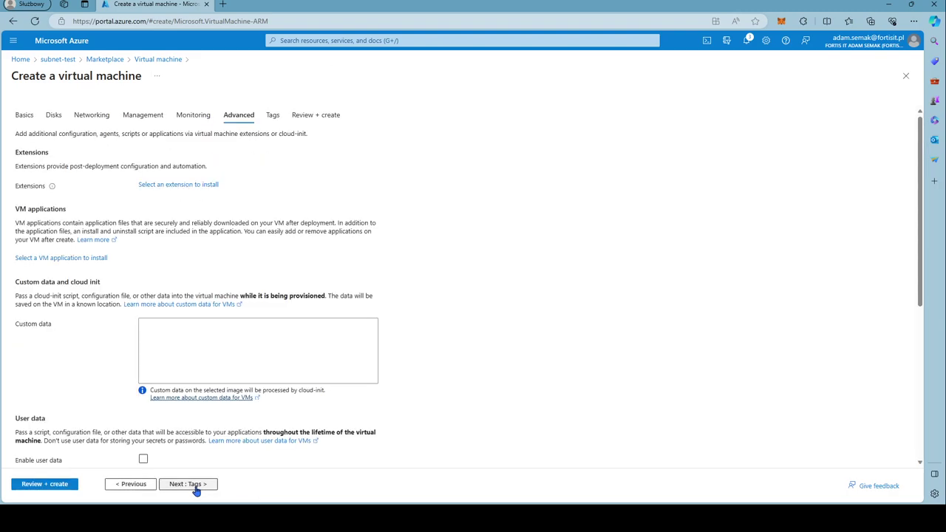
{"action": "scroll", "coordinate": [111, 404], "scroll_direction": "down", "scroll_amount": 5}
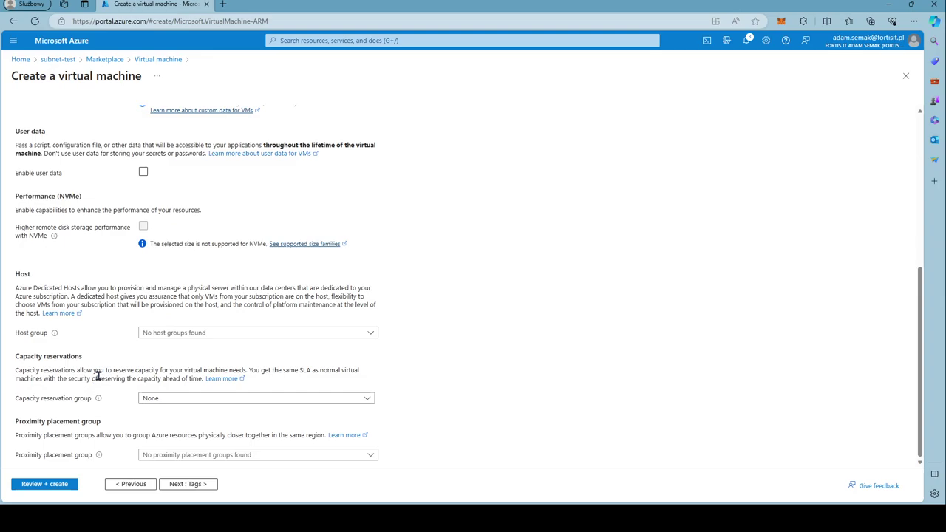
{"action": "left_click", "coordinate": [193, 487]}
{"action": "left_click", "coordinate": [193, 486]}
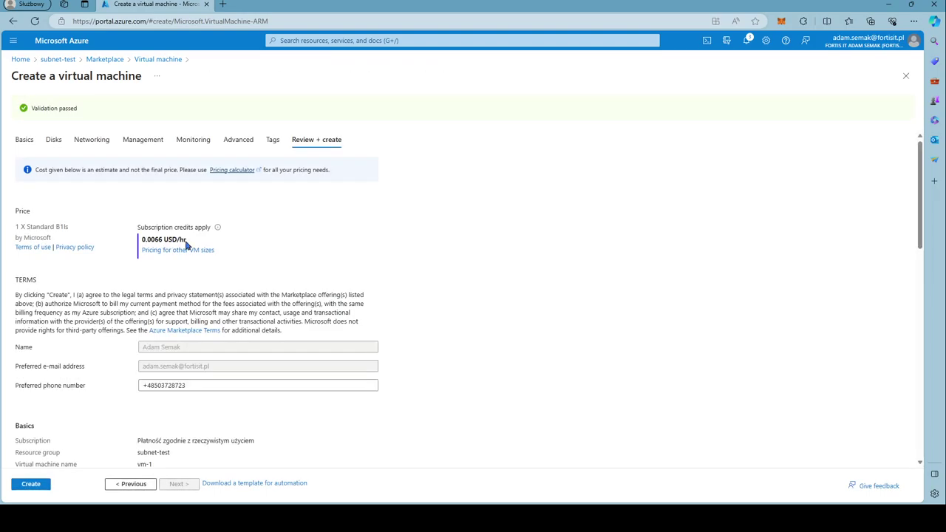
- Create the Ubuntu Server focal VM vm-1 in subnet-test and wait until deployment completes
{"action": "left_click", "coordinate": [31, 484]}
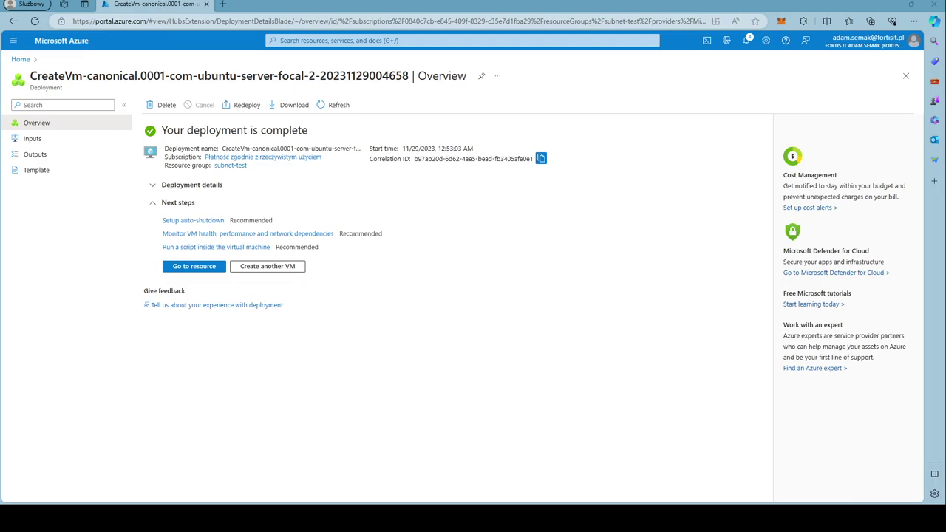
- Open vm-1 from the subnet-test resource group and view its Networking page with NIC vm-1414
{"action": "left_click", "coordinate": [207, 268]}
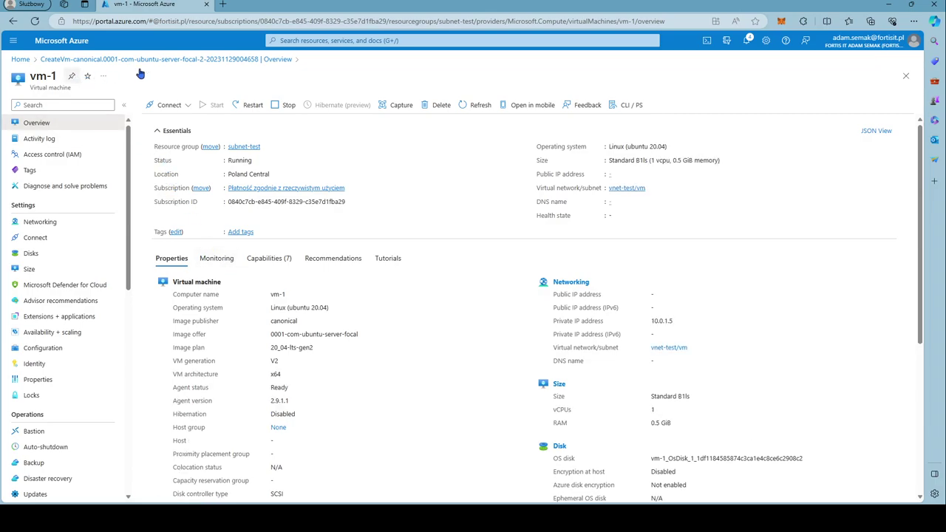
{"action": "left_click", "coordinate": [211, 62]}
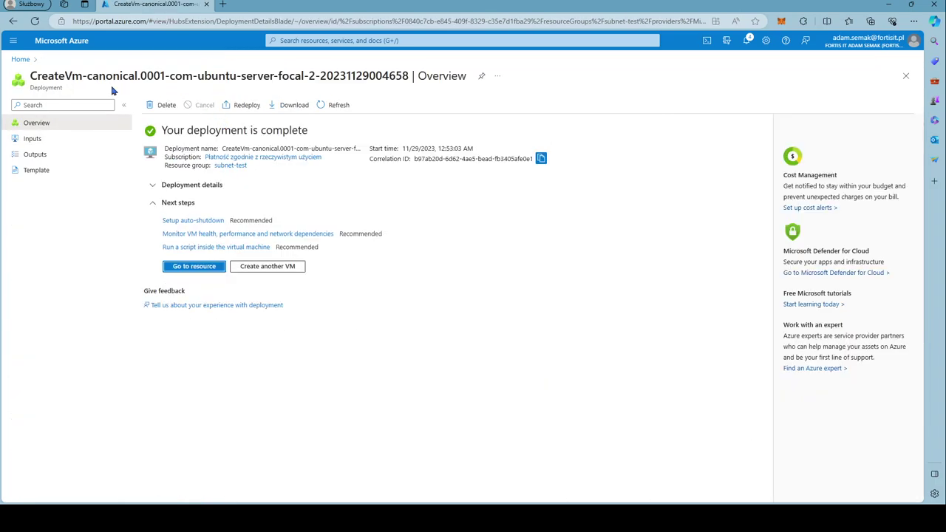
{"action": "left_click", "coordinate": [210, 266]}
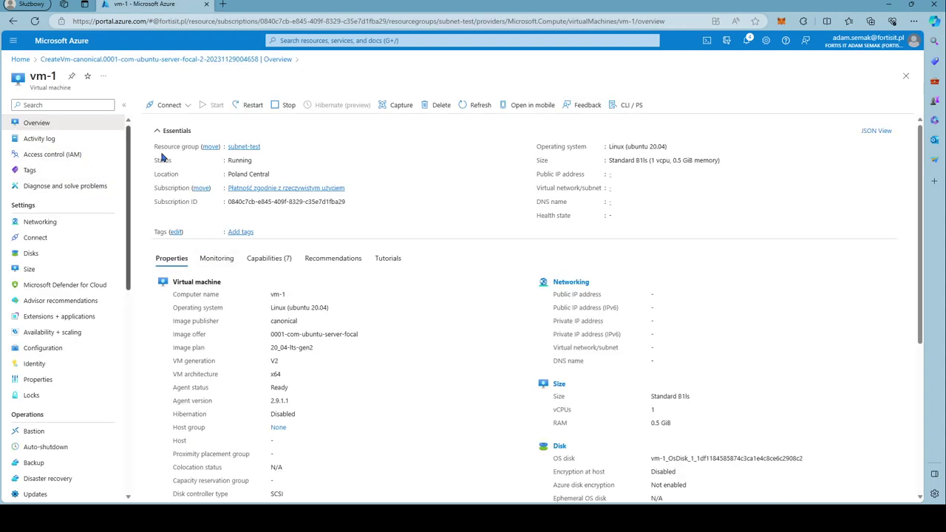
{"action": "left_click", "coordinate": [248, 148]}
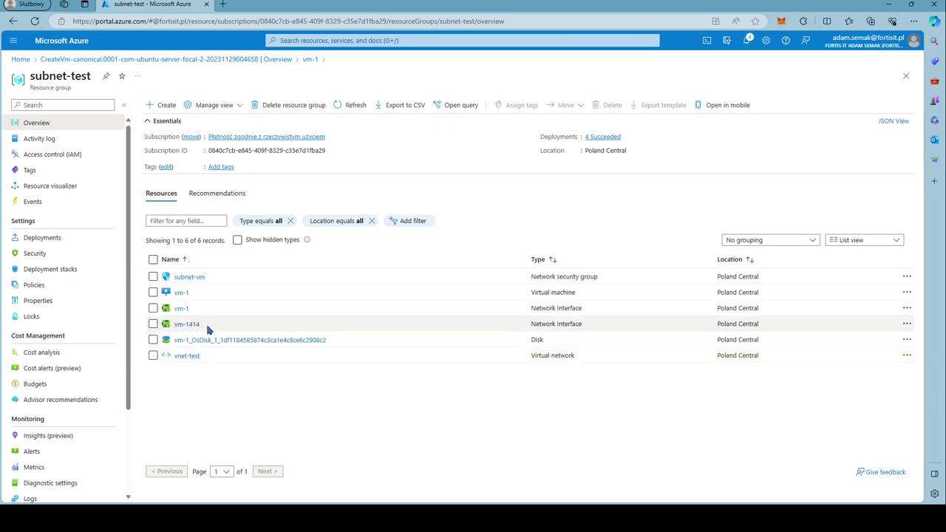
{"action": "left_click", "coordinate": [182, 293]}
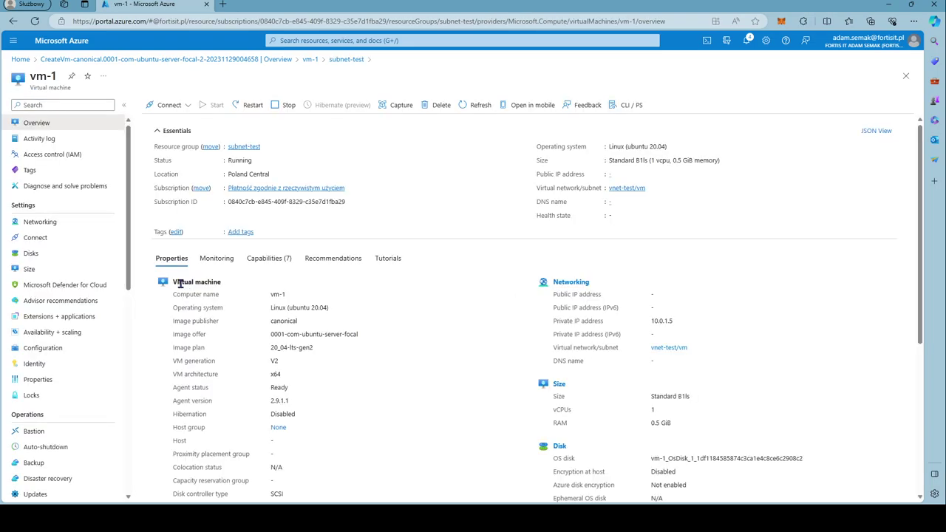
{"action": "left_click", "coordinate": [62, 226]}
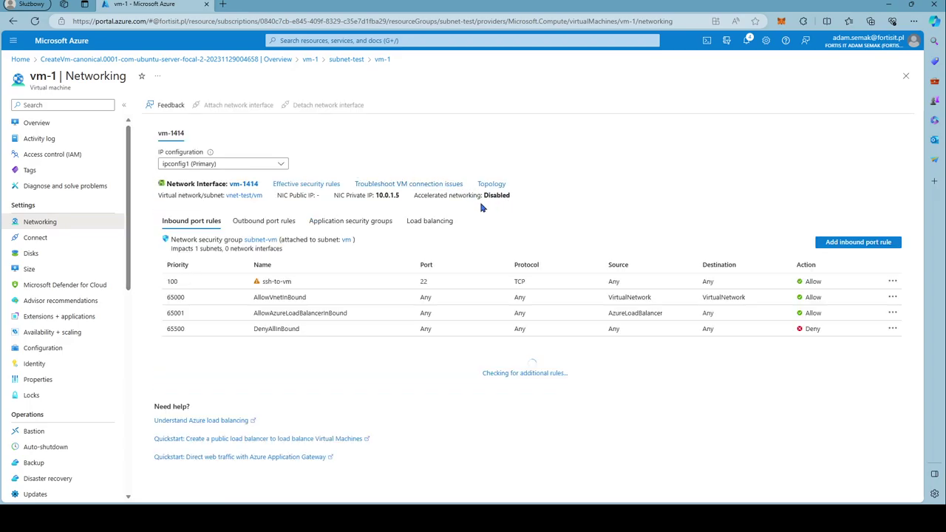
- Review the vm-1414 network interface details, then return to vm-1's Networking page
{"action": "left_click", "coordinate": [245, 185]}
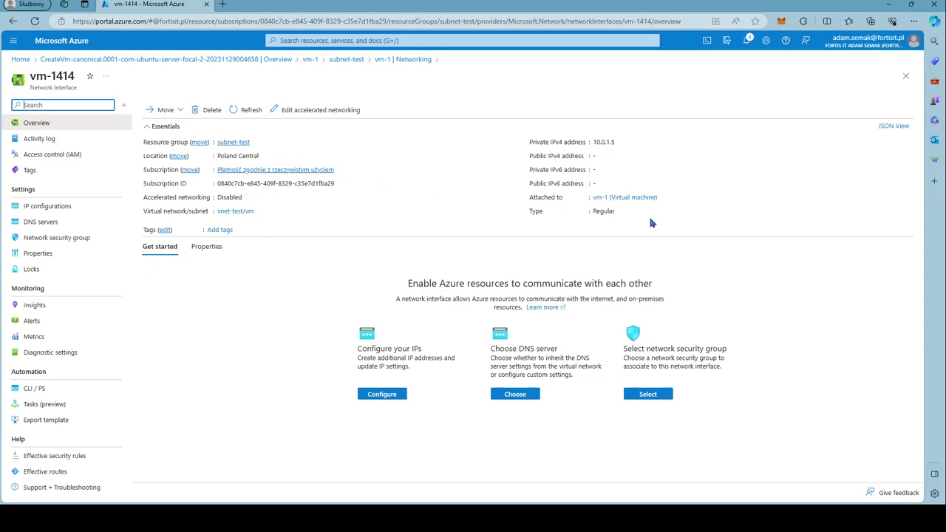
{"action": "left_click", "coordinate": [613, 198]}
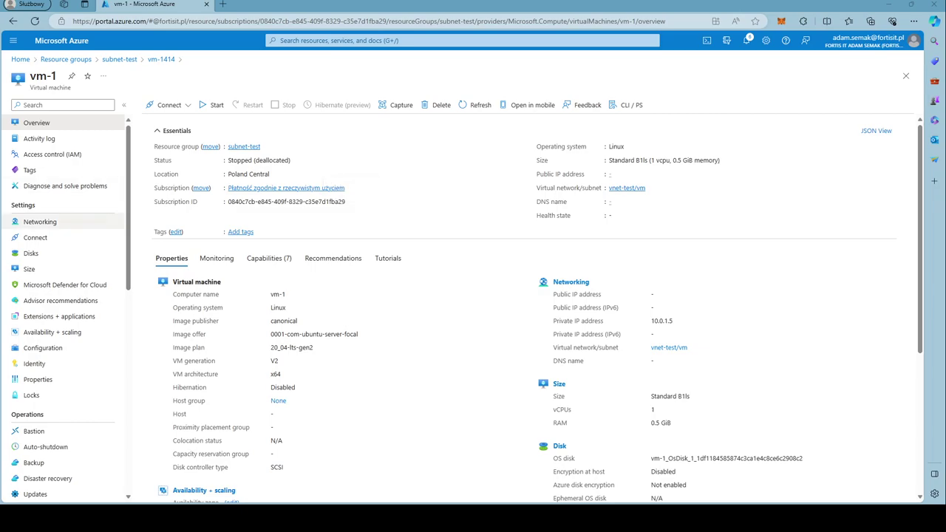
{"action": "left_click", "coordinate": [49, 224]}
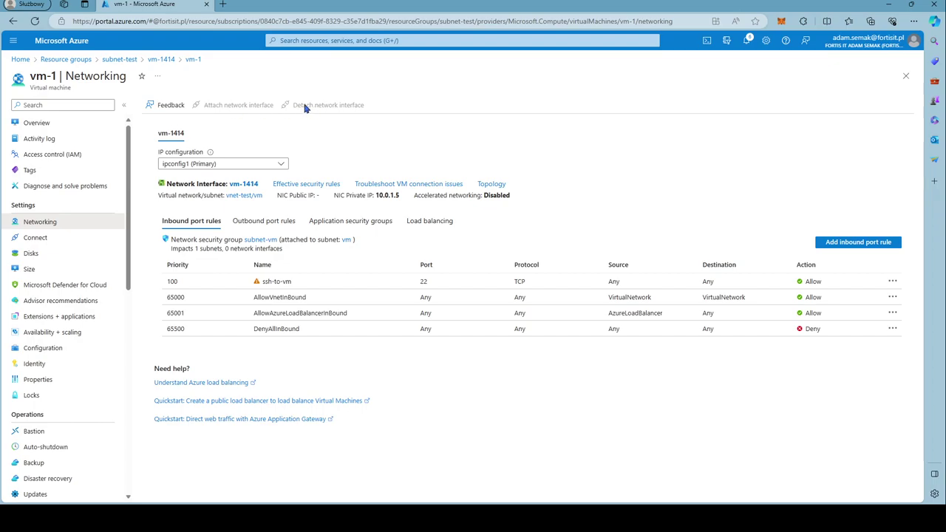
- Stop and deallocate vm-1 from its Overview, then reopen its Networking settings
{"action": "left_click", "coordinate": [44, 123]}
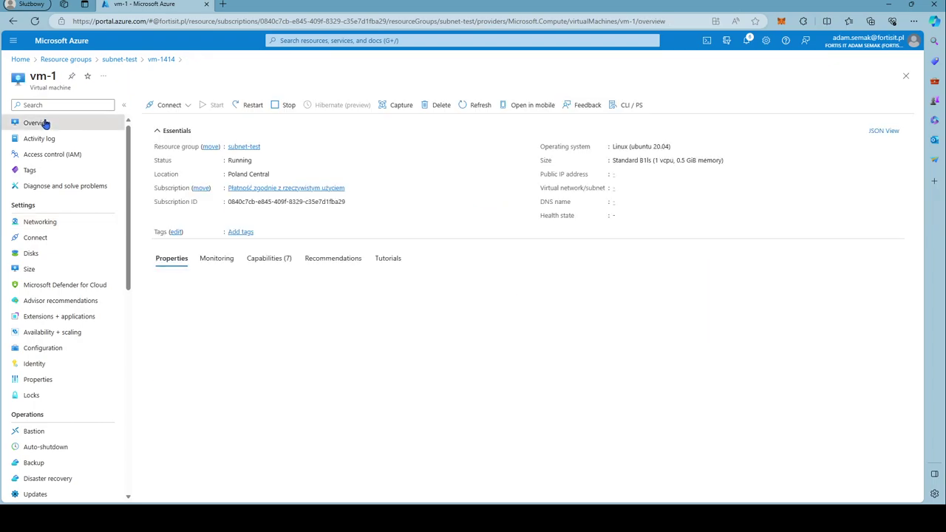
{"action": "left_click", "coordinate": [282, 105]}
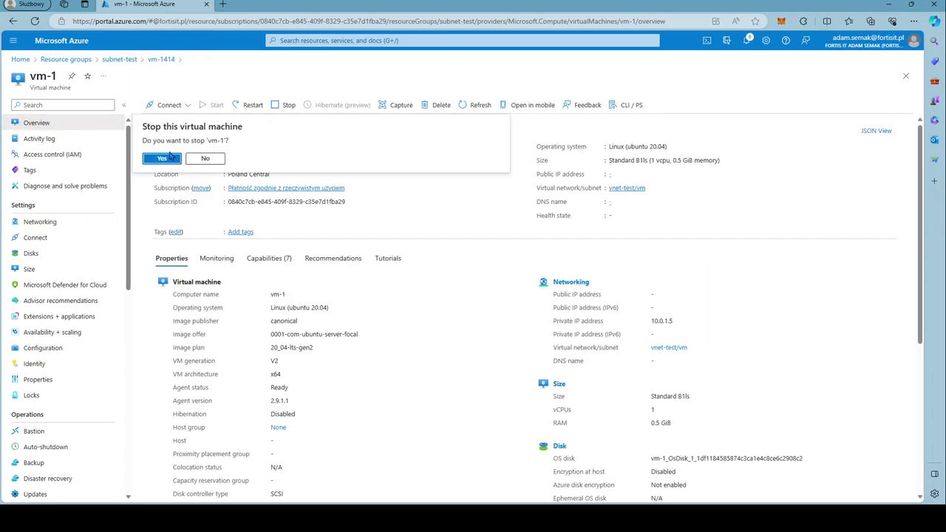
{"action": "left_click", "coordinate": [158, 156]}
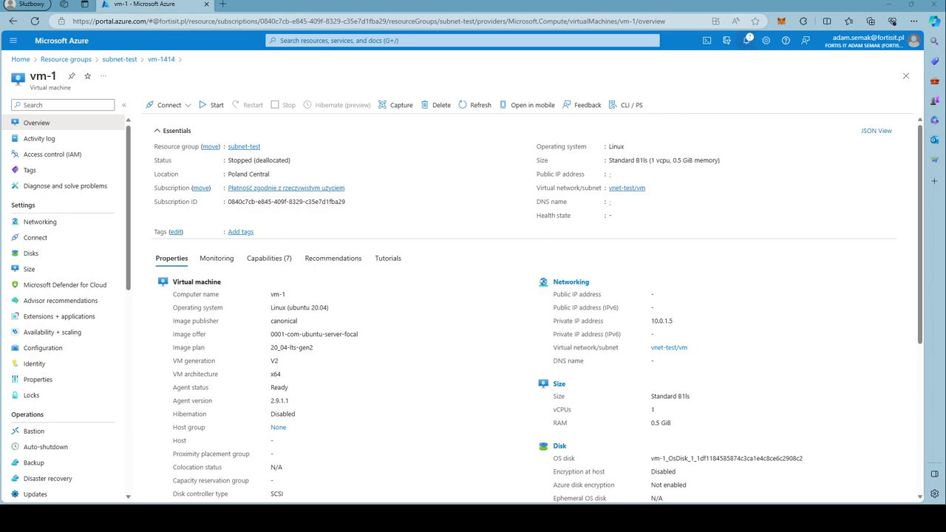
{"action": "left_click", "coordinate": [41, 221]}
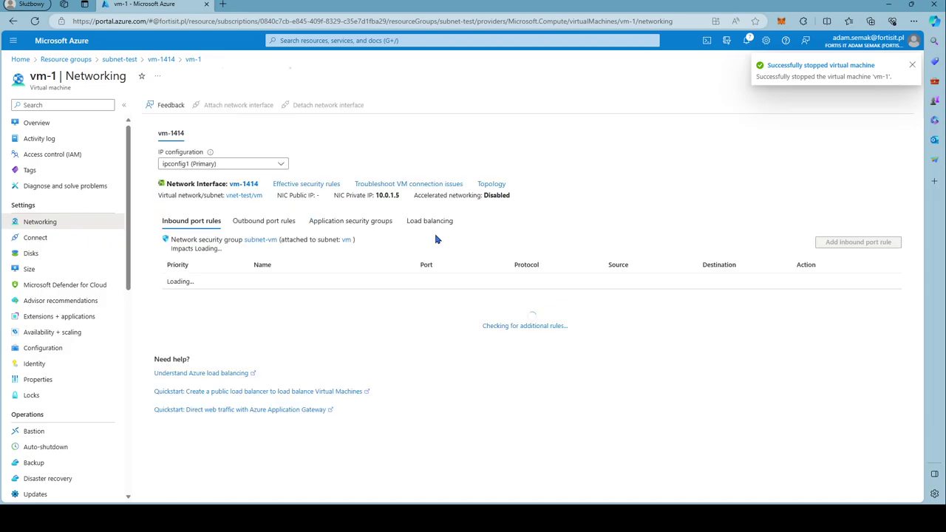
- Attach the vm-1 network interface (private IP 10.0.1.4) to the vm-1 virtual machine
{"action": "left_click", "coordinate": [229, 105]}
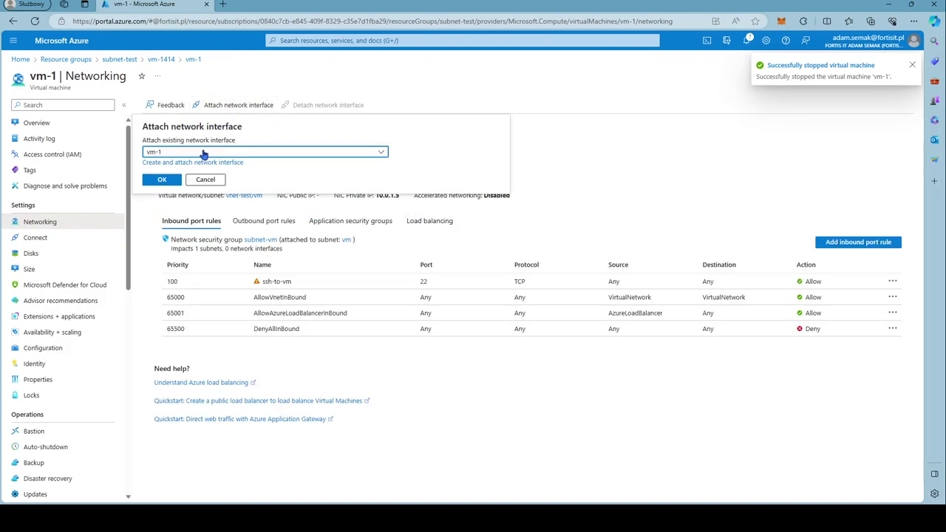
{"action": "left_click", "coordinate": [168, 180]}
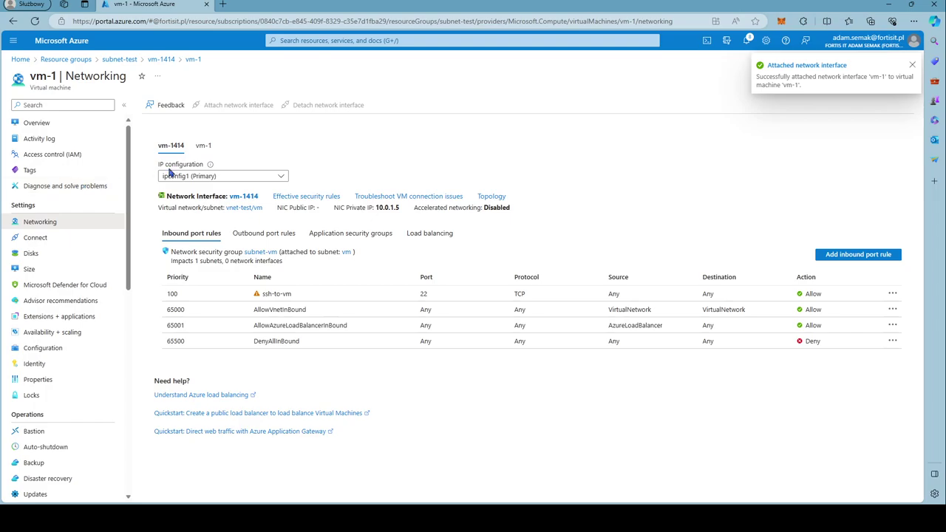
{"action": "left_click", "coordinate": [202, 147]}
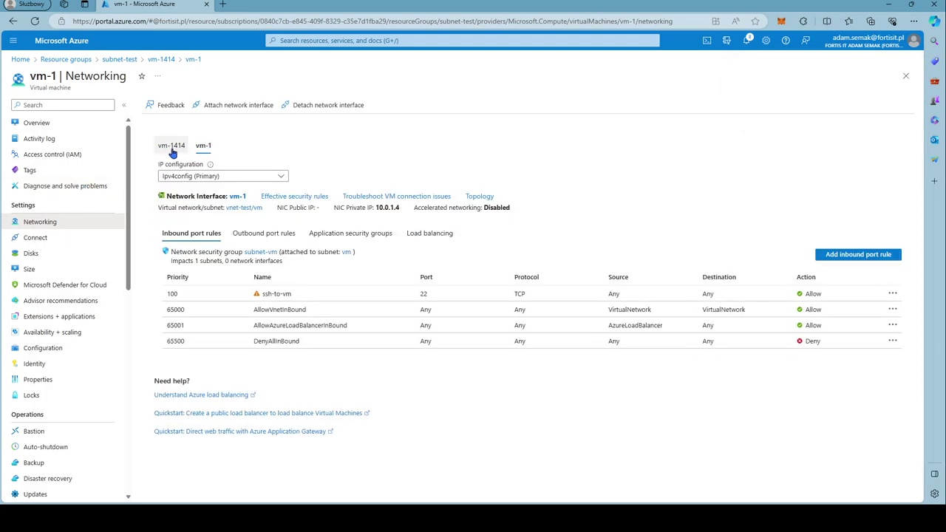
- Detach the vm-1414 network interface from vm-1
{"action": "left_click", "coordinate": [172, 147]}
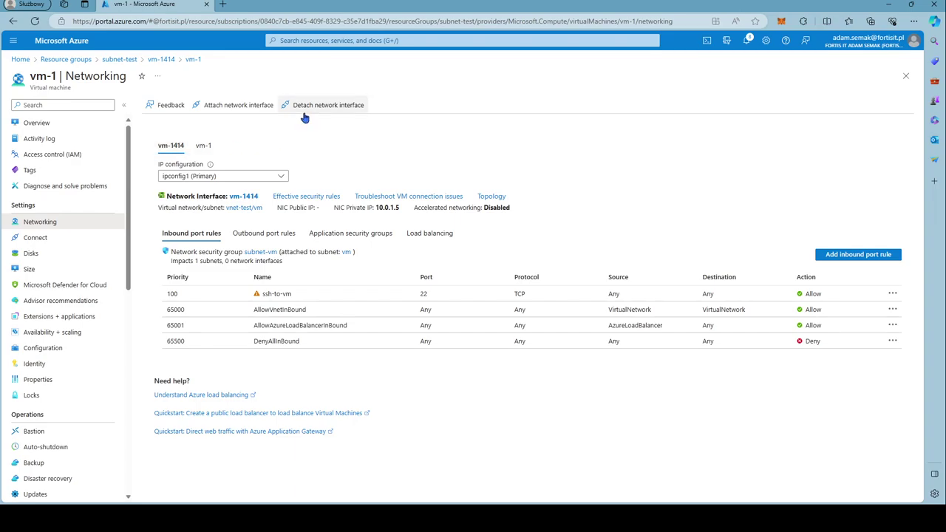
{"action": "left_click", "coordinate": [303, 108]}
{"action": "left_click", "coordinate": [162, 160]}
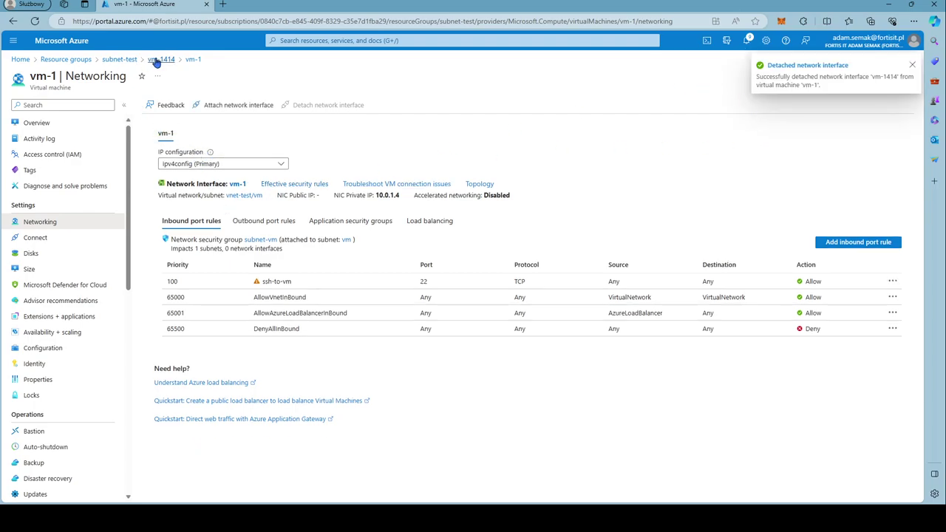
- Delete the vm-1414 network interface from subnet-test, confirming with 'delete'
{"action": "left_click", "coordinate": [119, 59]}
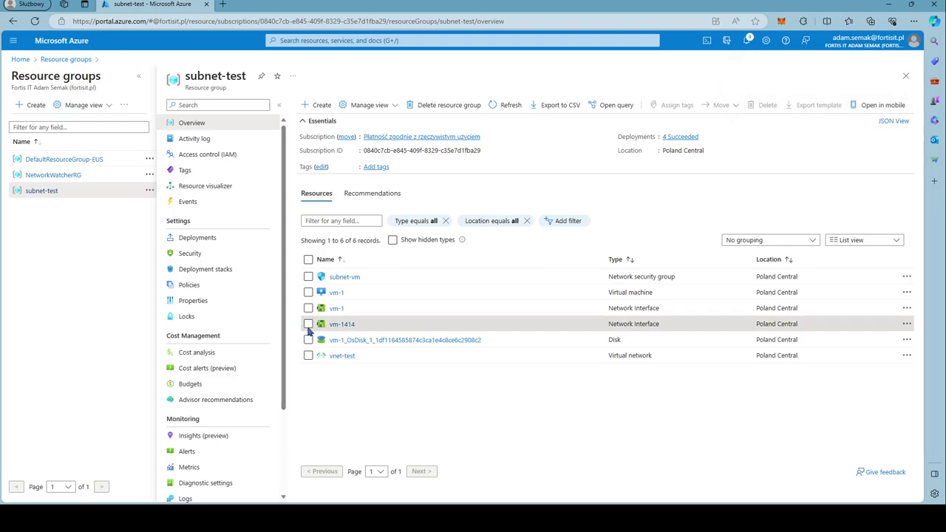
{"action": "left_click", "coordinate": [308, 324]}
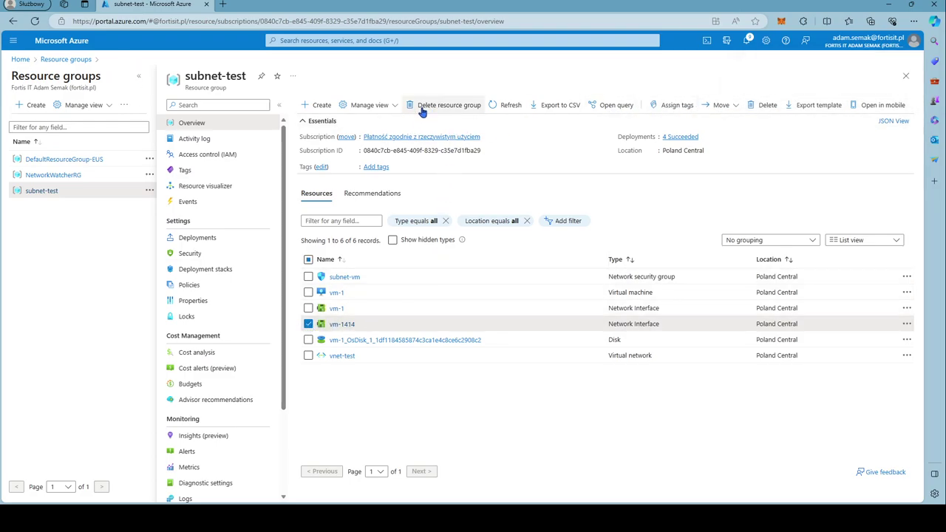
{"action": "left_click", "coordinate": [766, 108]}
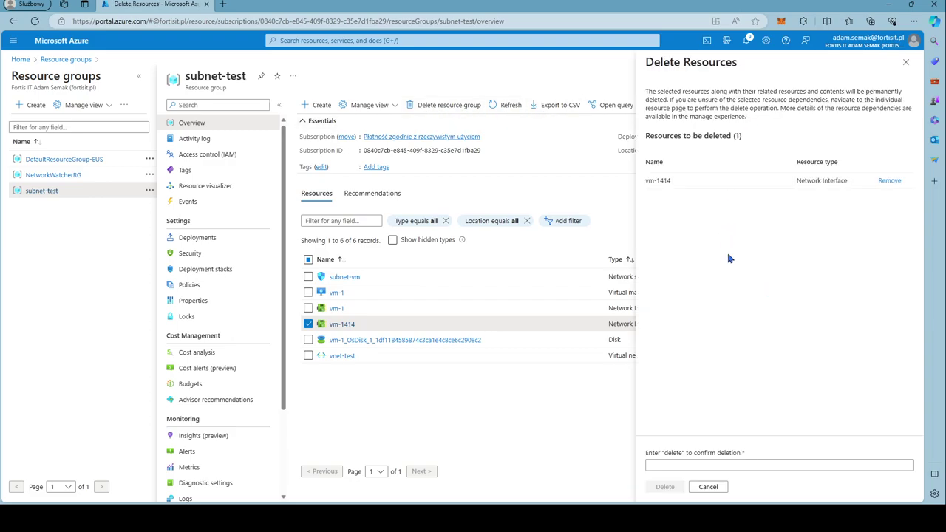
{"action": "left_click", "coordinate": [668, 465]}
{"action": "type", "text": "del"}
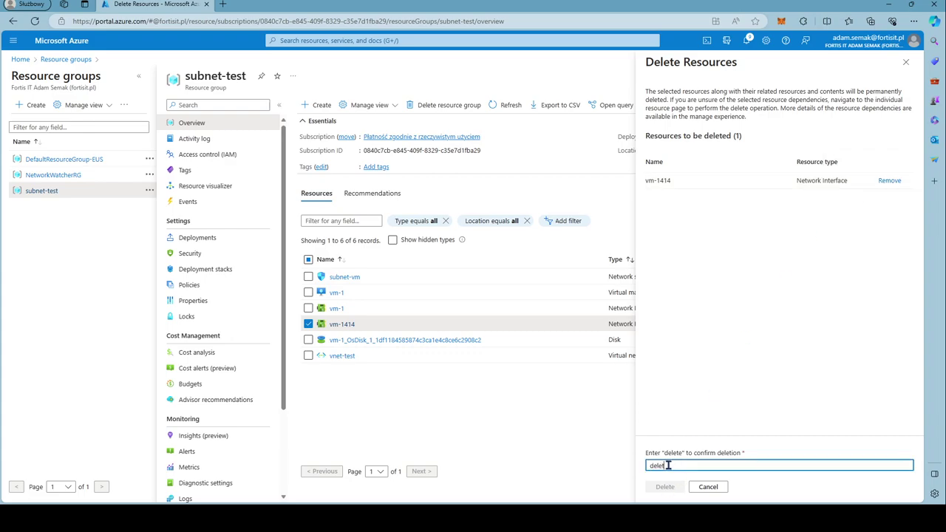
{"action": "type", "text": "ete"}
{"action": "left_click", "coordinate": [669, 486]}
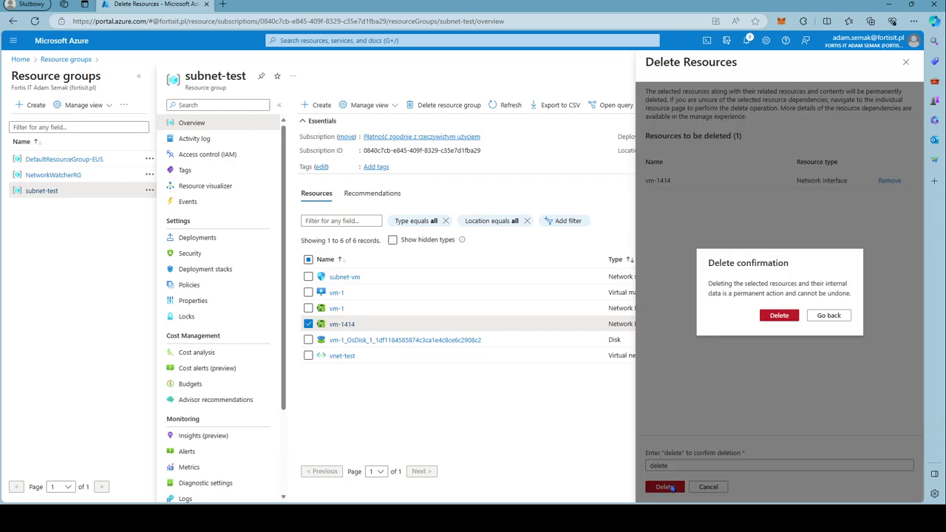
{"action": "left_click", "coordinate": [784, 317]}
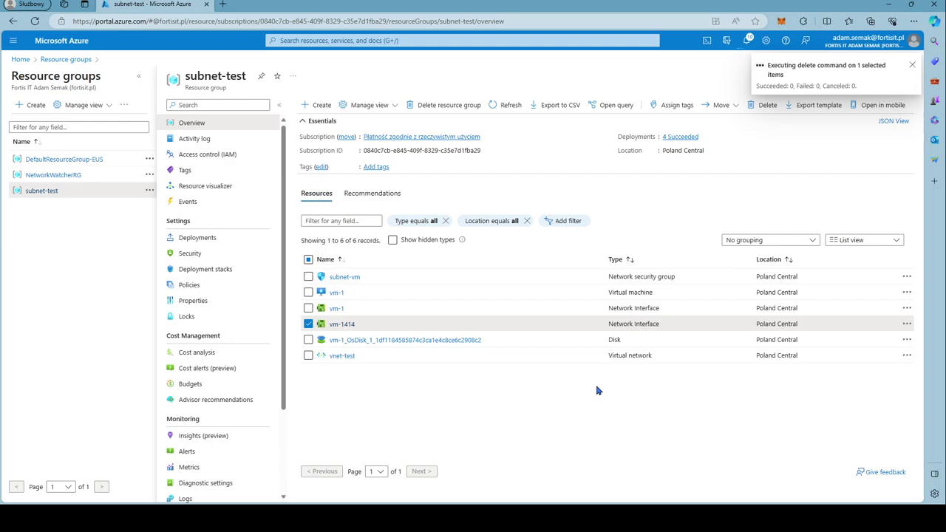
- Go back to the subnet-test resource list to check whether vm-1414 is gone
{"action": "left_click", "coordinate": [342, 298]}
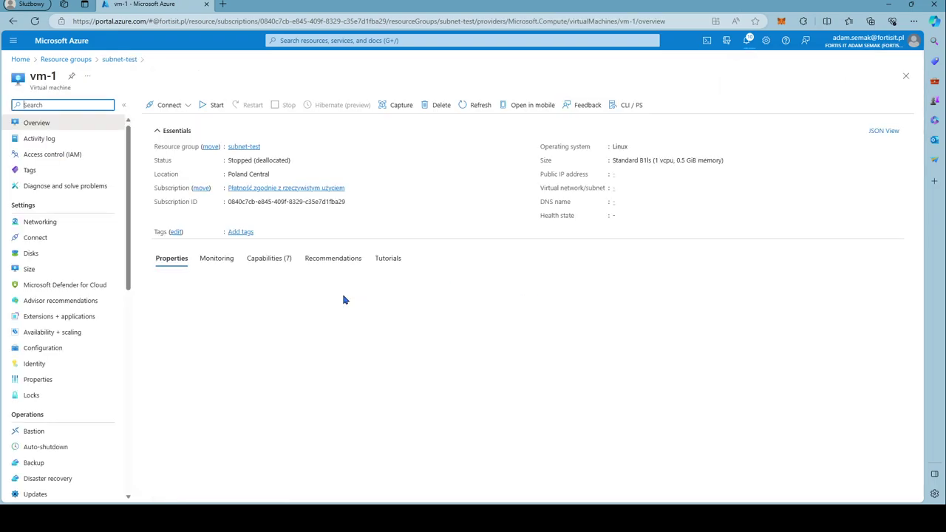
{"action": "left_click", "coordinate": [111, 59]}
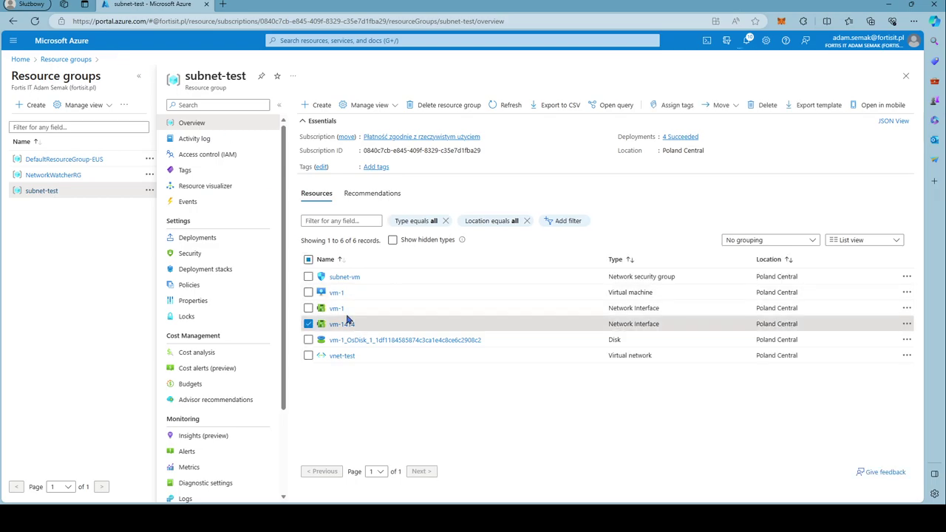